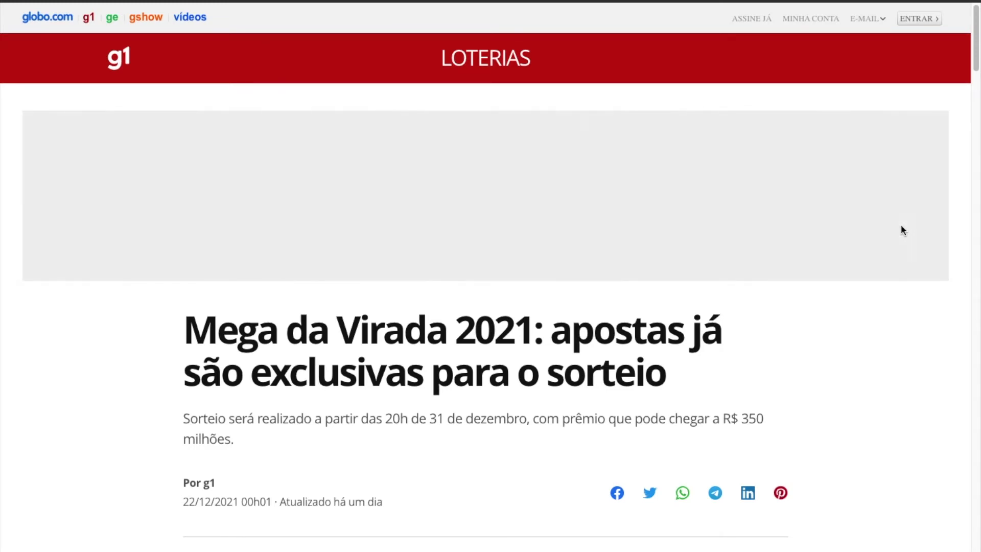
- Scroll down the g1 Mega-Sena article to the Probabilidades section
scroll(902, 226, "down", 4)
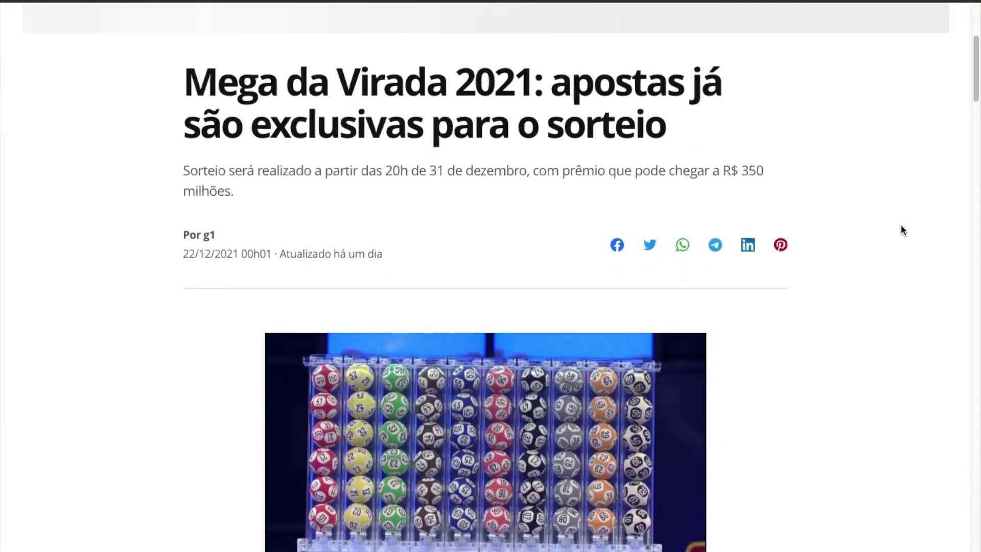
scroll(901, 226, "down", 10)
scroll(902, 226, "down", 6)
scroll(902, 226, "down", 4)
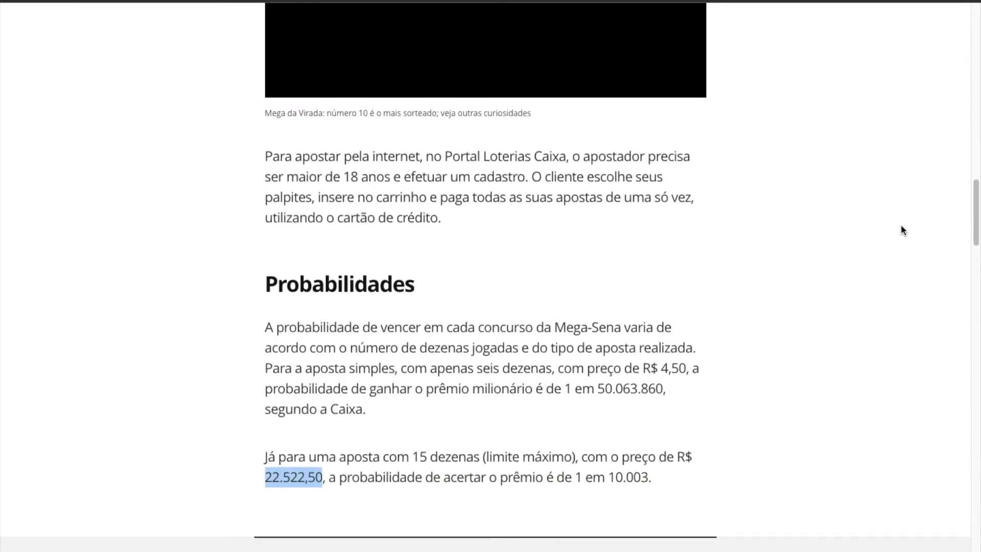
scroll(901, 226, "down", 2)
scroll(902, 229, "down", 1)
scroll(599, 245, "down", 1)
- Highlight part of the 50.063.860 odds figure, then clear the selection
left_click(536, 325)
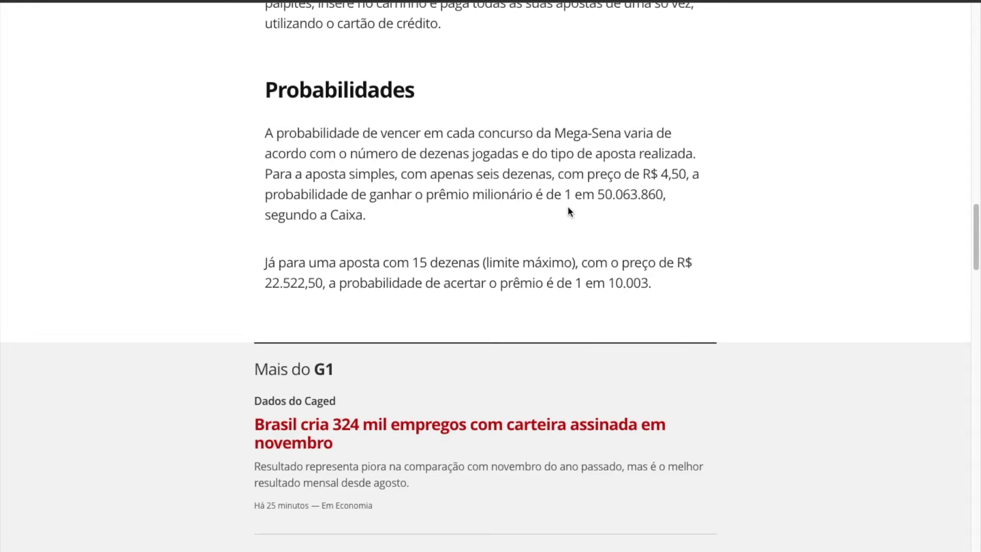
left_click(614, 196)
left_click_drag(613, 196, 598, 196)
left_click(352, 212)
- Highlight the R$ 22.522,50 price of a 15-number bet
left_click_drag(278, 287, 262, 290)
left_click(690, 301)
left_click_drag(322, 284, 265, 286)
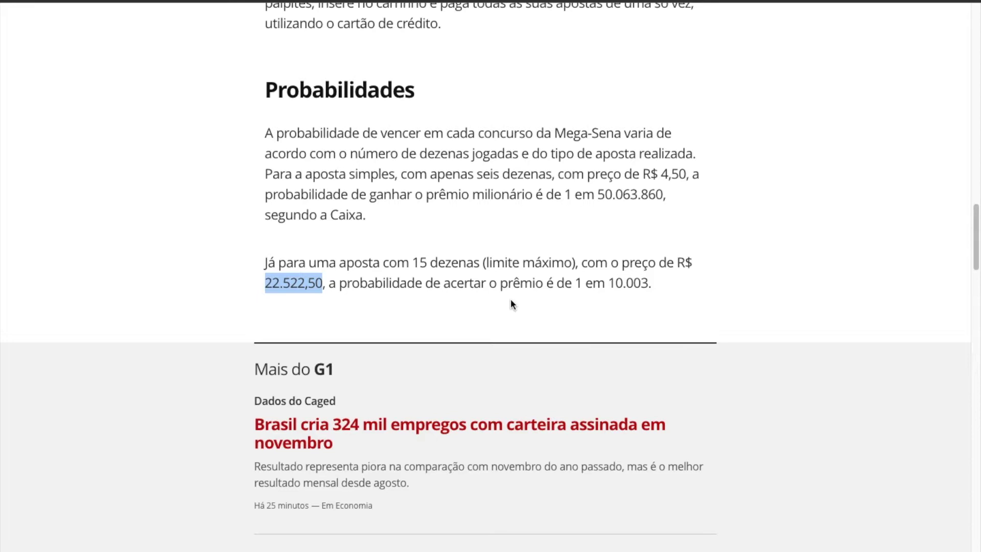
left_click(442, 300)
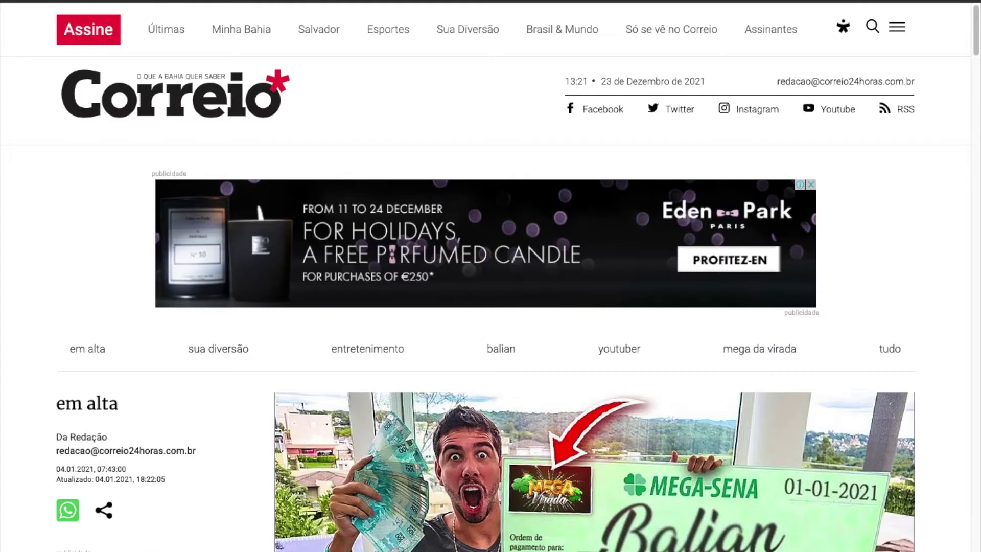
- Scroll past the photo to the youtuber's story and highlight '10' in the R$ 10 mil headline
scroll(541, 289, "down", 4)
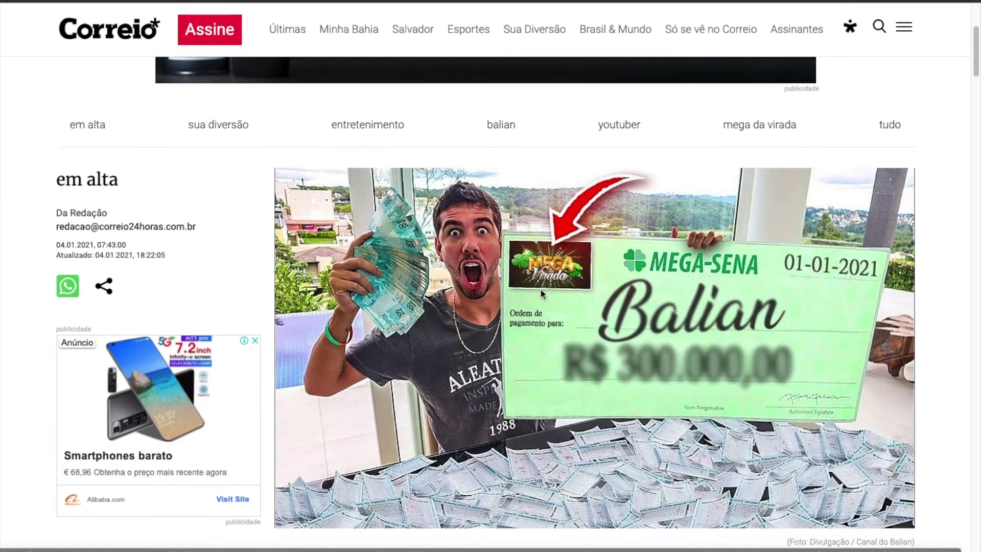
scroll(541, 289, "down", 1)
scroll(541, 288, "down", 1)
scroll(536, 314, "down", 4)
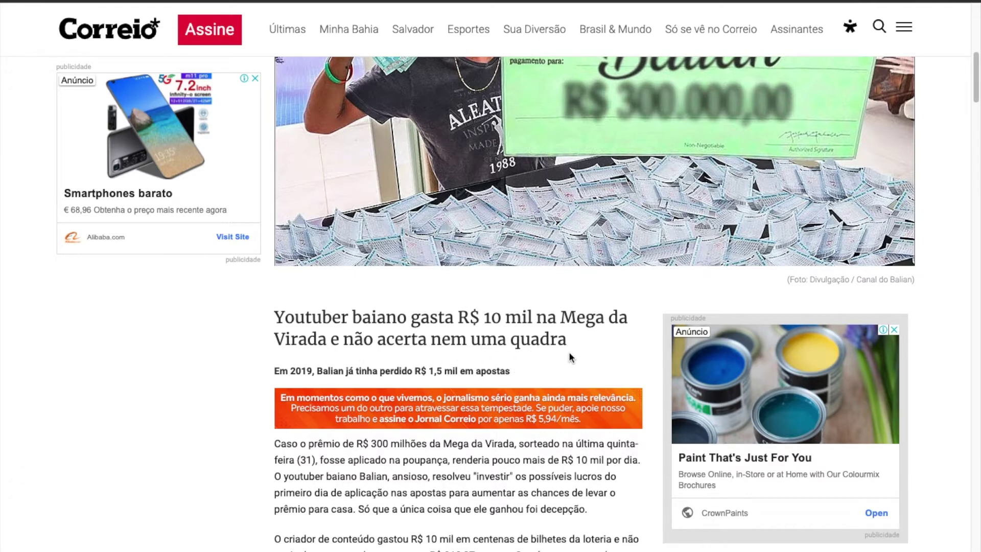
scroll(566, 343, "down", 2)
scroll(460, 322, "down", 2)
scroll(380, 304, "up", 7)
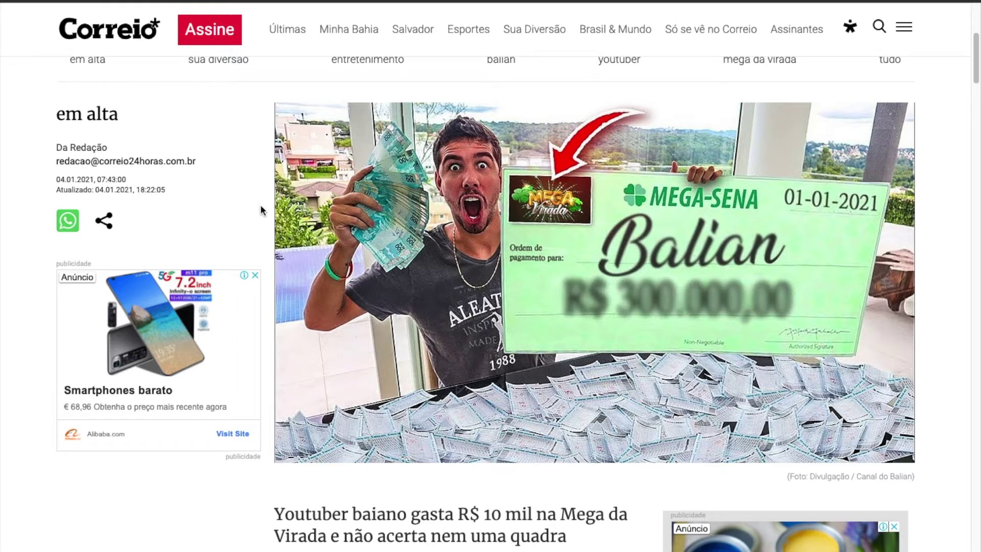
scroll(576, 321, "down", 2)
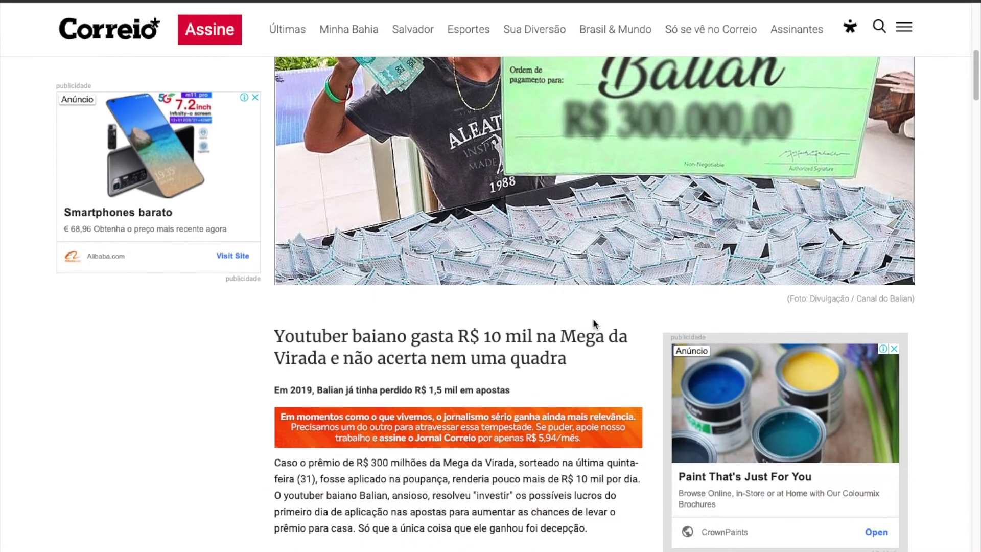
scroll(593, 318, "down", 4)
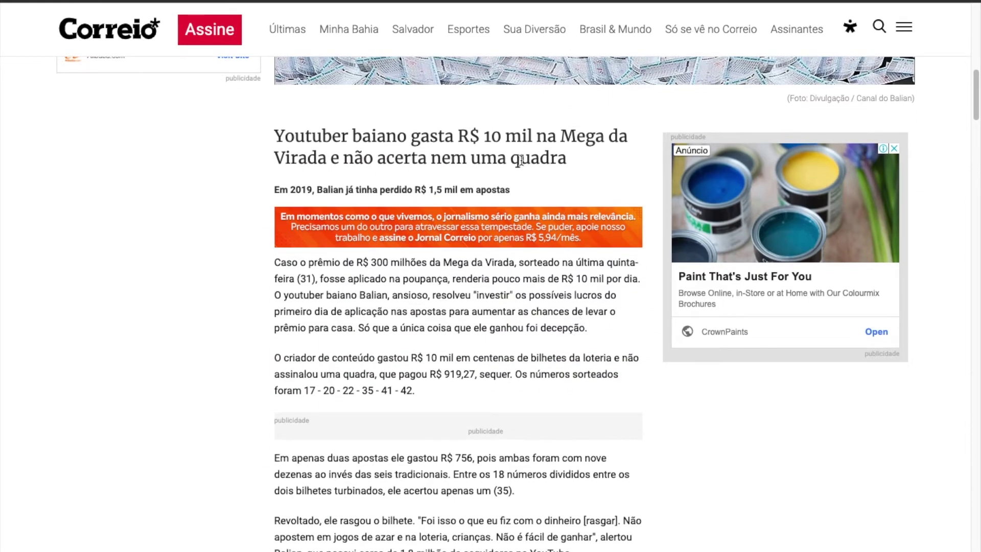
left_click_drag(502, 138, 484, 138)
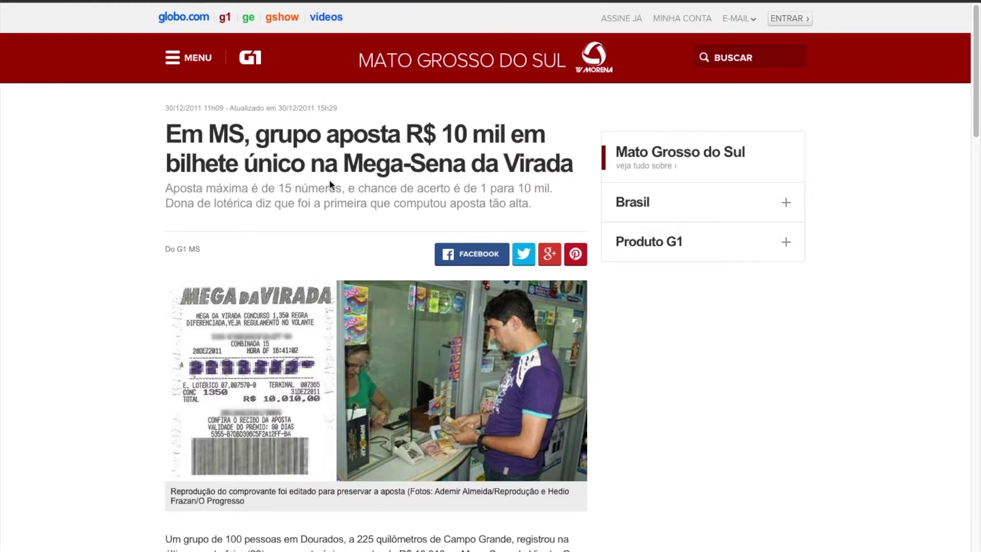
- Scroll through the g1 MS story about a group's R$ 10 mil single Mega-Sena da Virada ticket
scroll(412, 211, "down", 1)
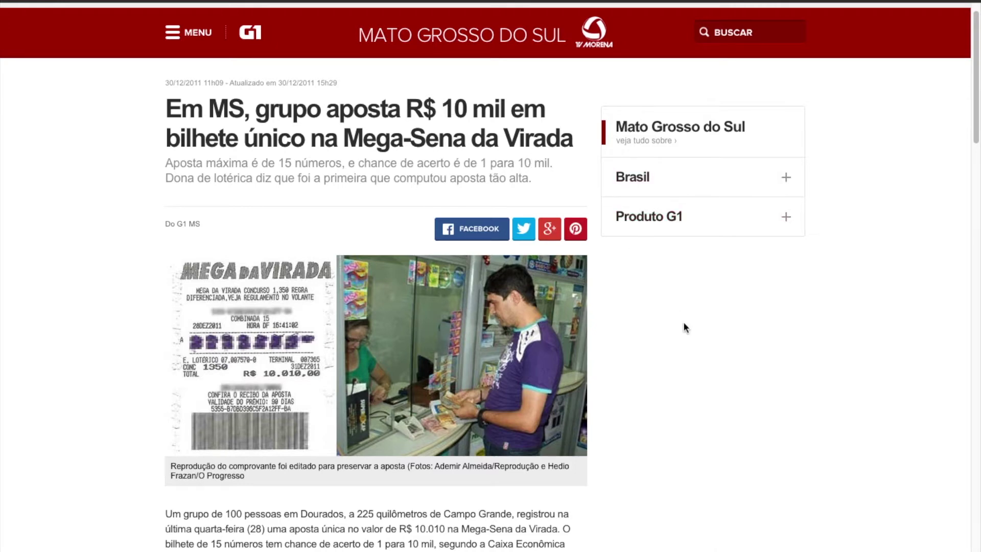
scroll(684, 327, "down", 3)
scroll(688, 325, "up", 3)
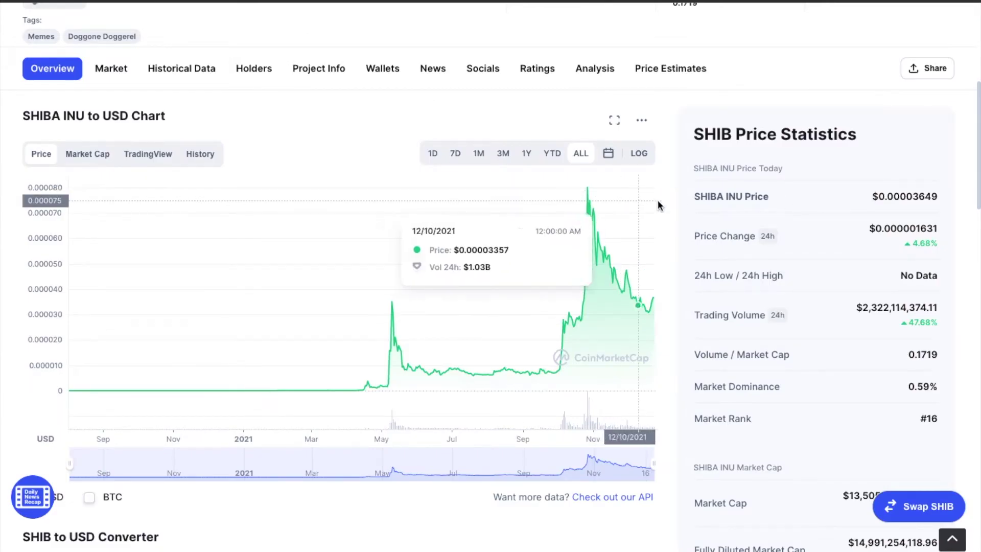
- Scroll up to SHIBA INU's price and market cap header, then back down to its chart
scroll(729, 90, "up", 6)
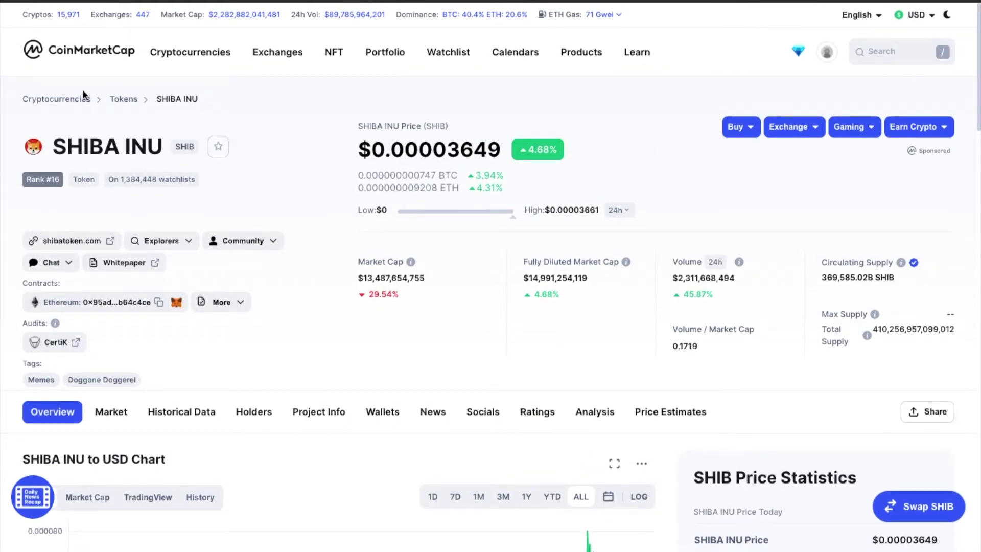
scroll(600, 228, "down", 6)
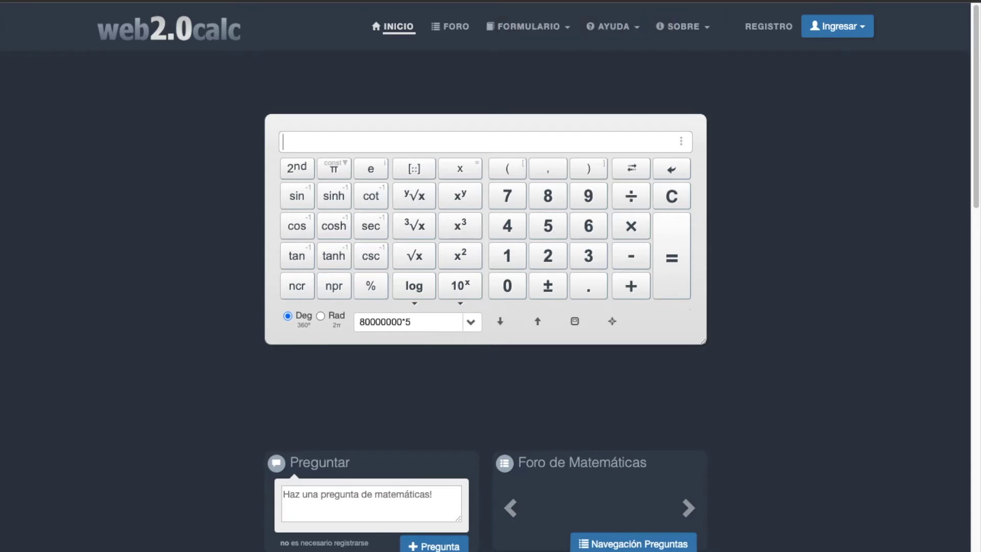
- On the DolarHoje page, replace the R$ 5,64 exchange rate with 4,50
key("ctrl+Tab")
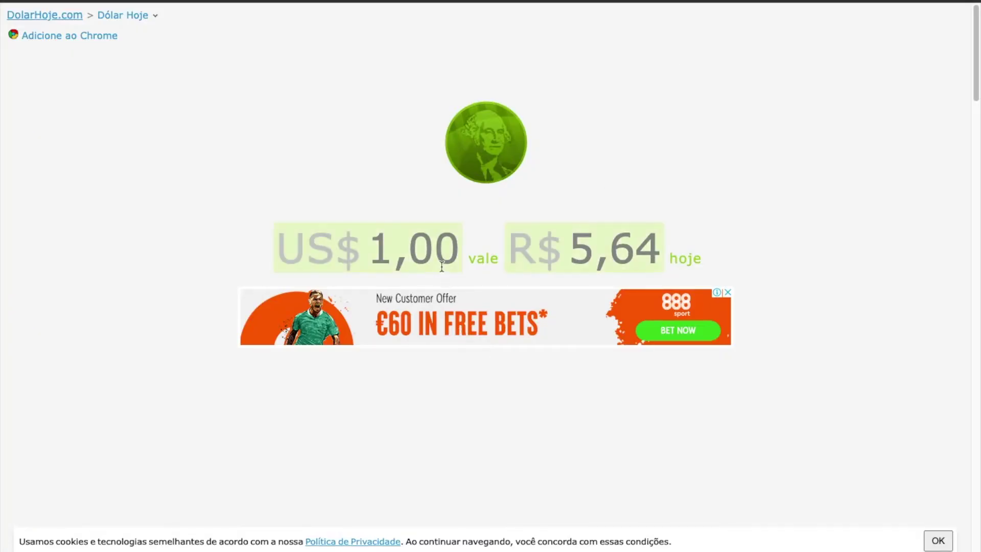
left_click(596, 257)
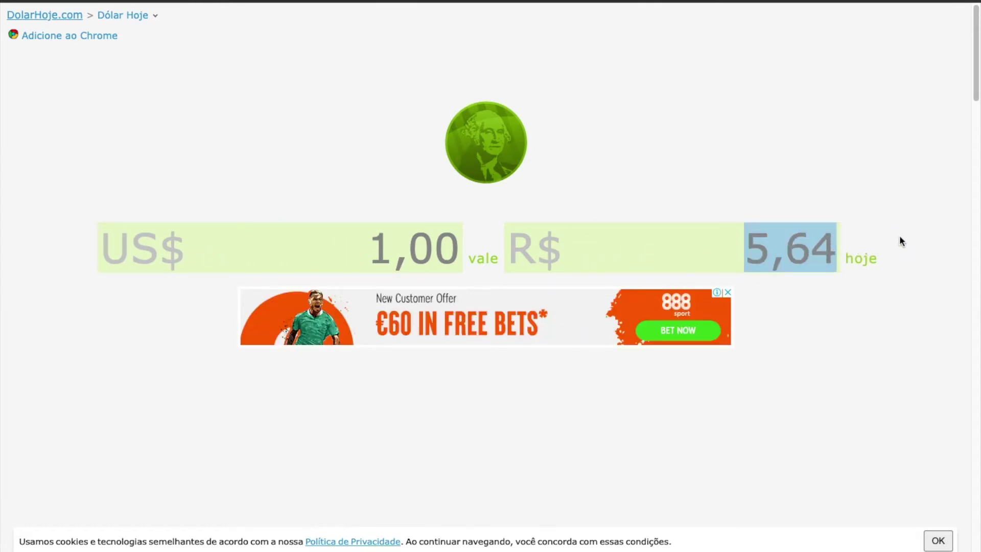
type("4,5")
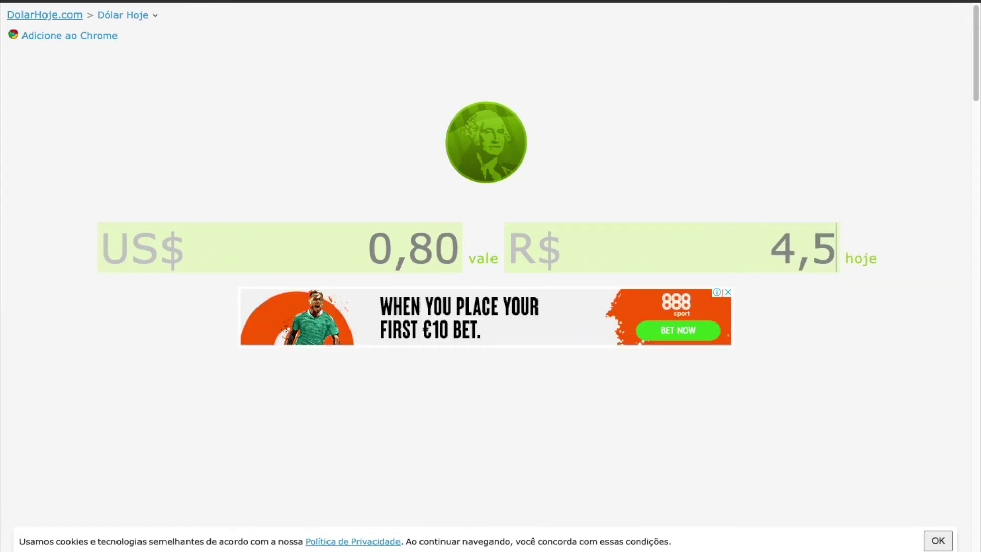
type("0")
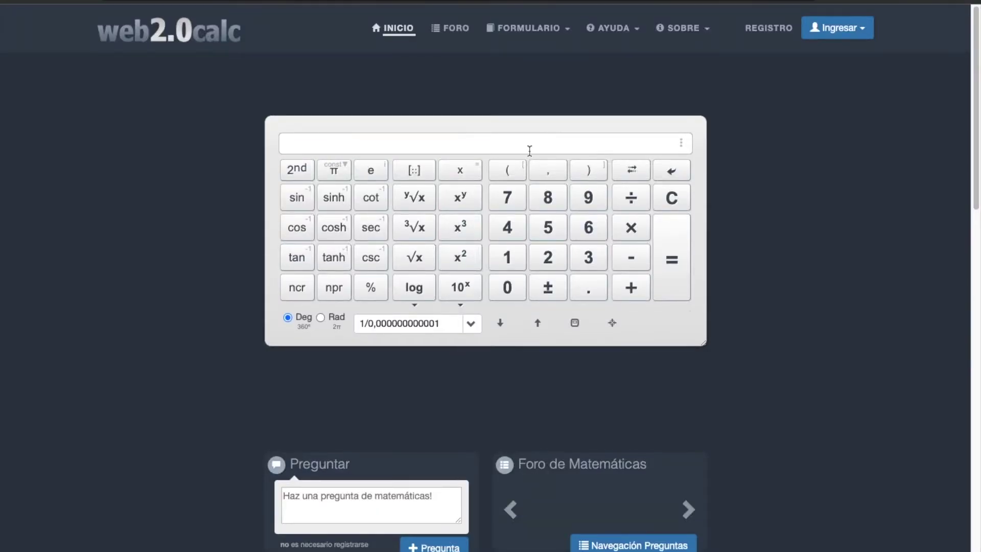
type("1")
left_click(632, 200)
type("0,000000000")
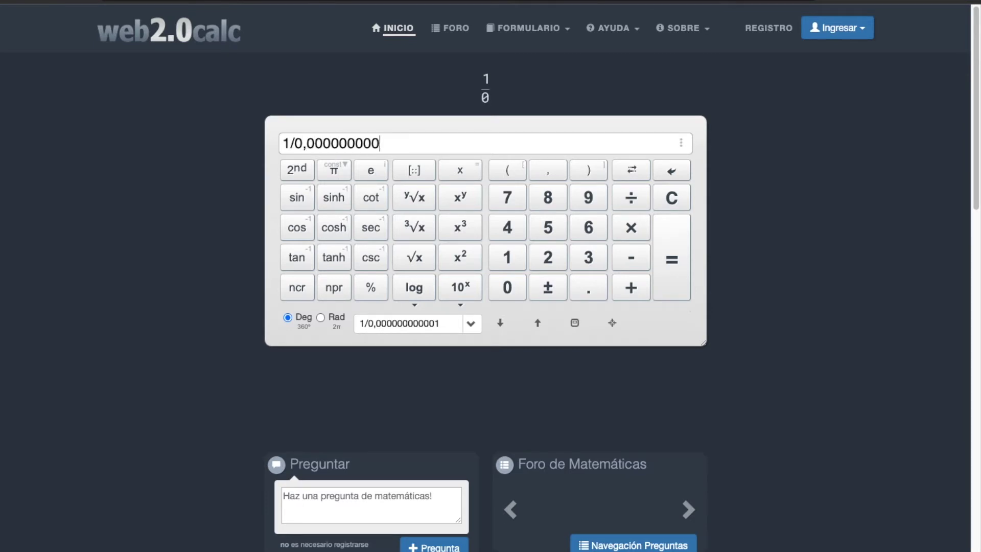
type("00")
type("1")
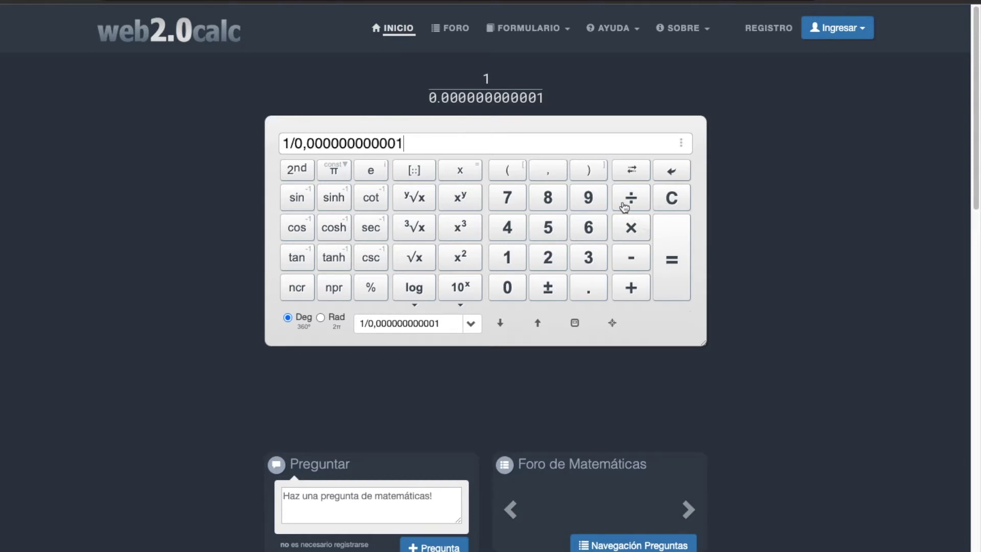
left_click(670, 282)
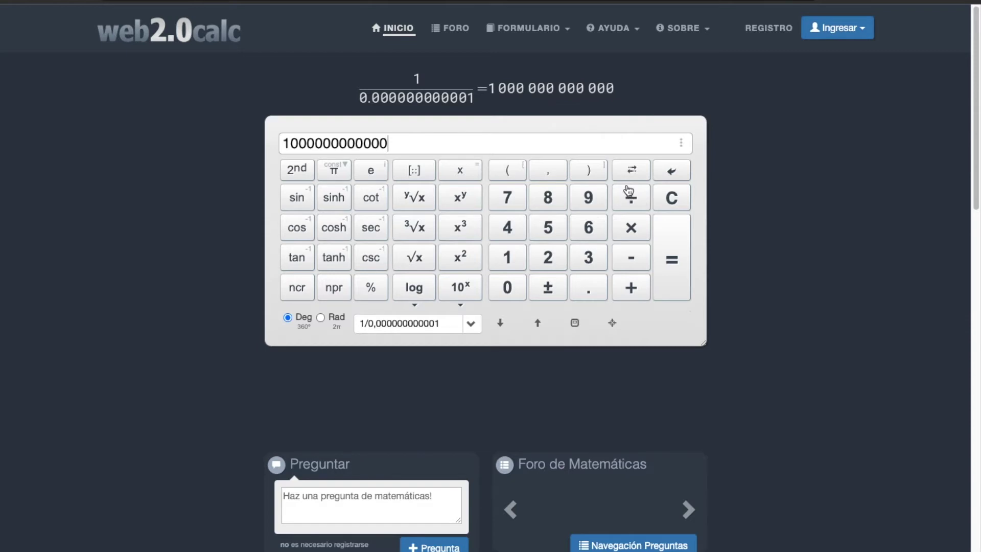
- Multiply the trillion result by 0,00008 to get 80 000 000
left_click(632, 230)
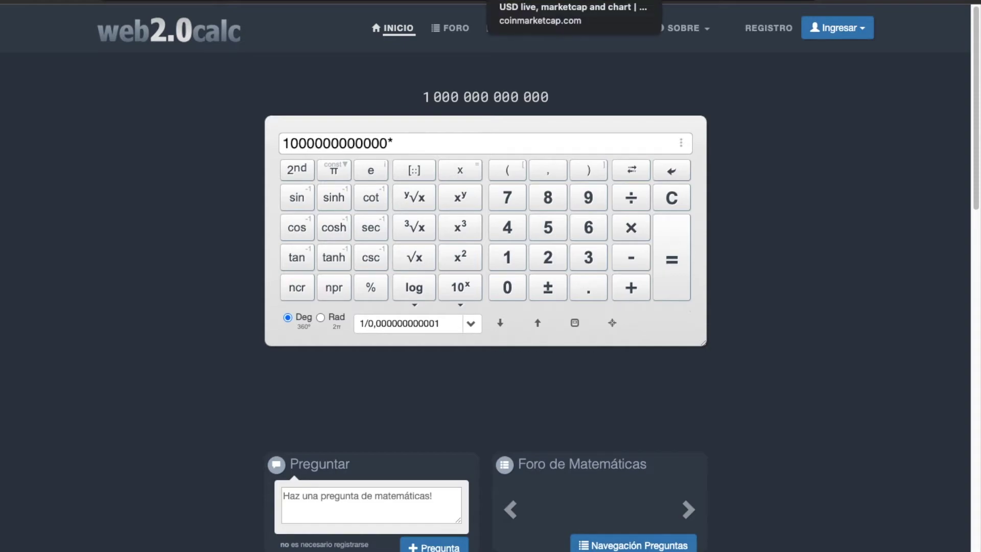
left_click(572, 1)
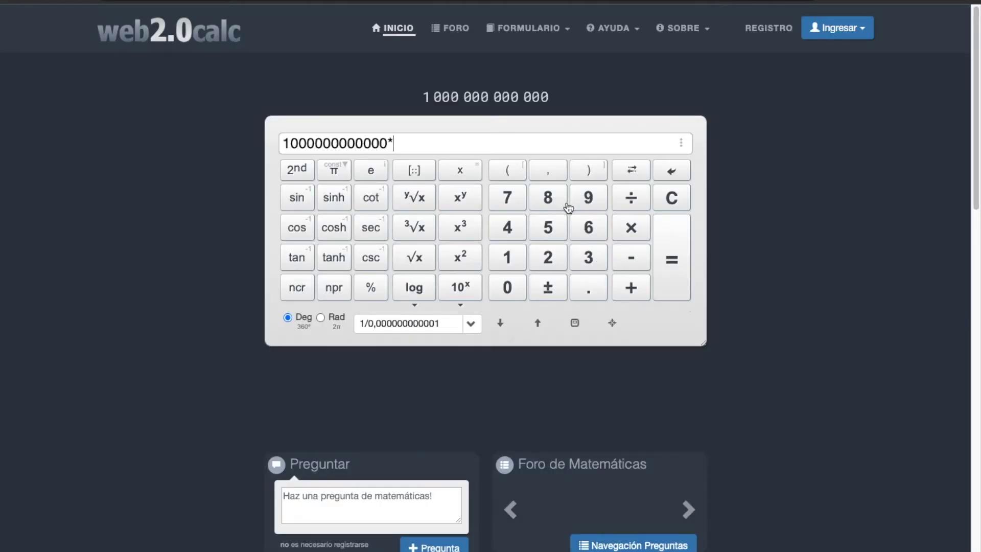
type("0,0000")
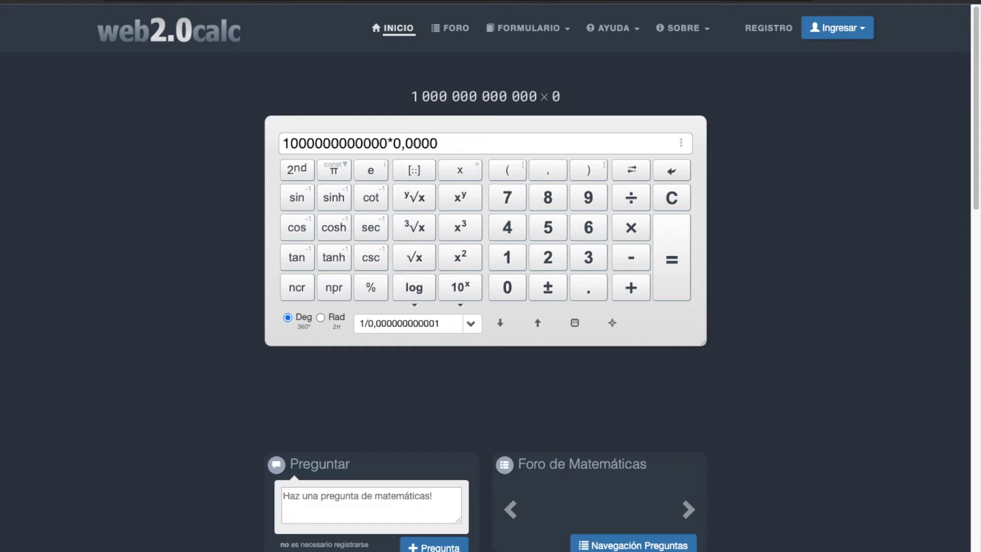
type("8")
left_click(675, 259)
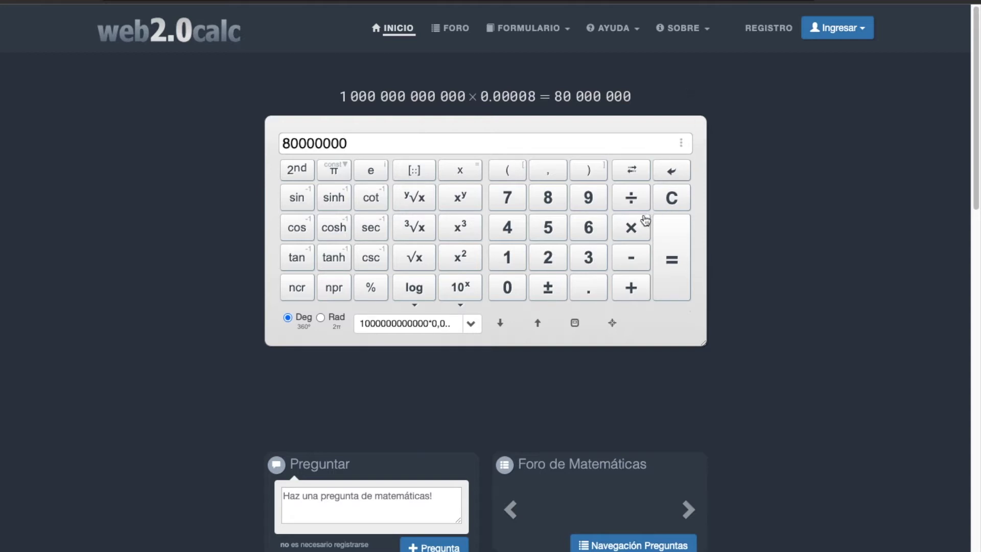
- Multiply 80 000 000 by 5 to get 400 000 000
left_click(633, 230)
left_click(552, 231)
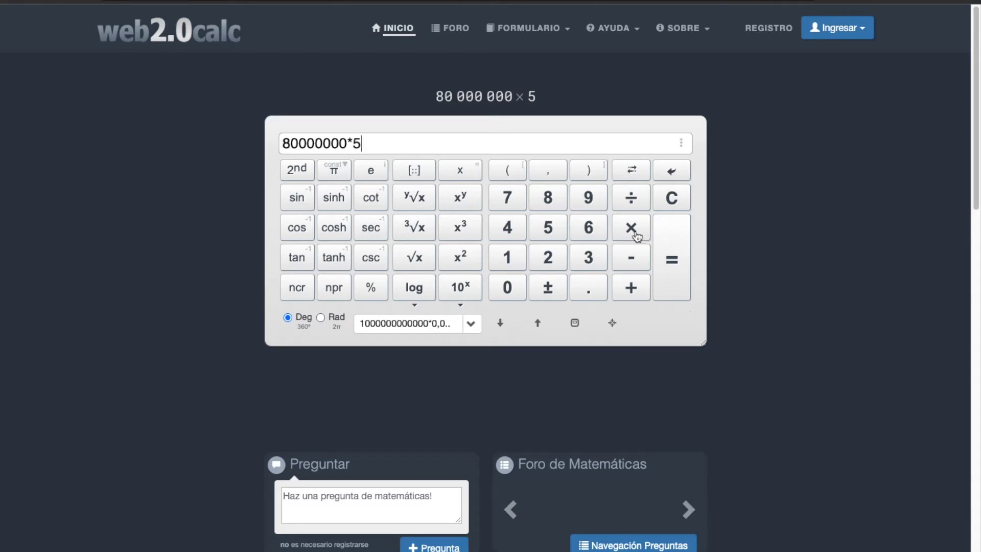
left_click(672, 260)
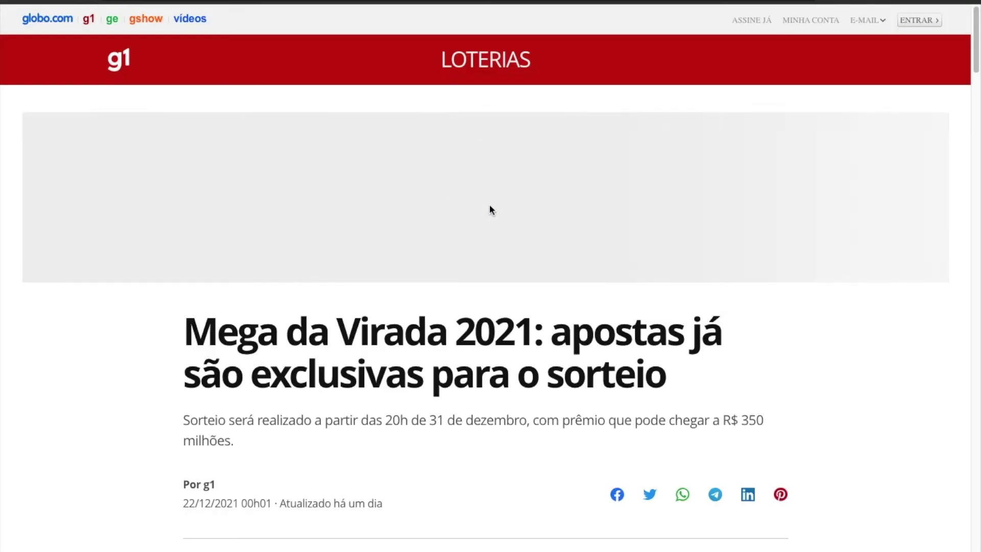
- Highlight the R$ 350 milhões prize figure in the Mega da Virada 2021 subtitle
scroll(679, 258, "down", 3)
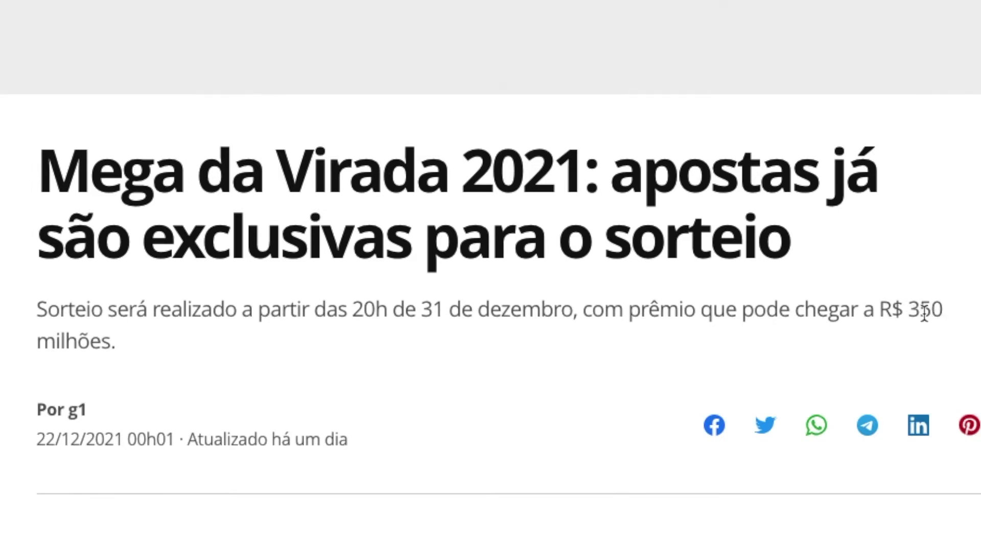
left_click_drag(921, 309, 944, 308)
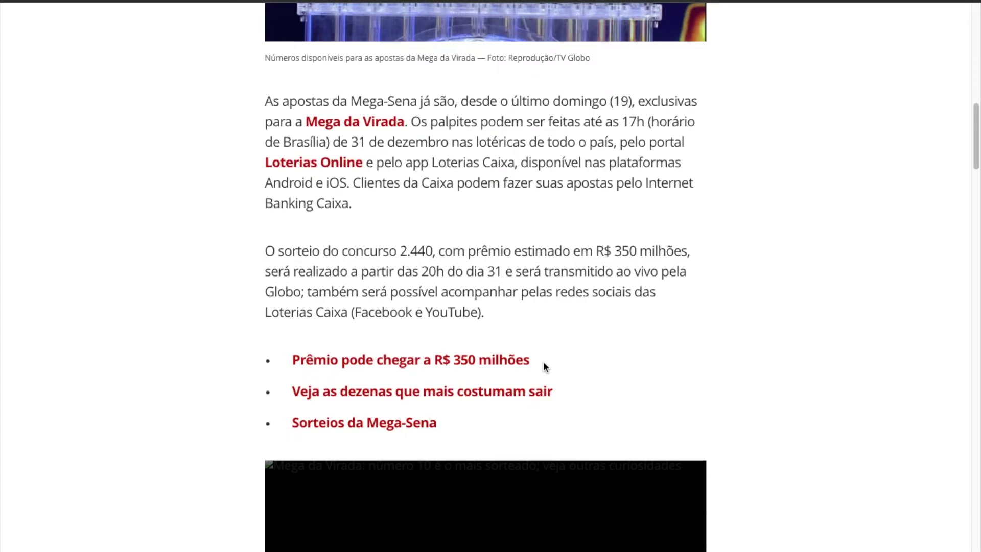
scroll(544, 366, "up", 3)
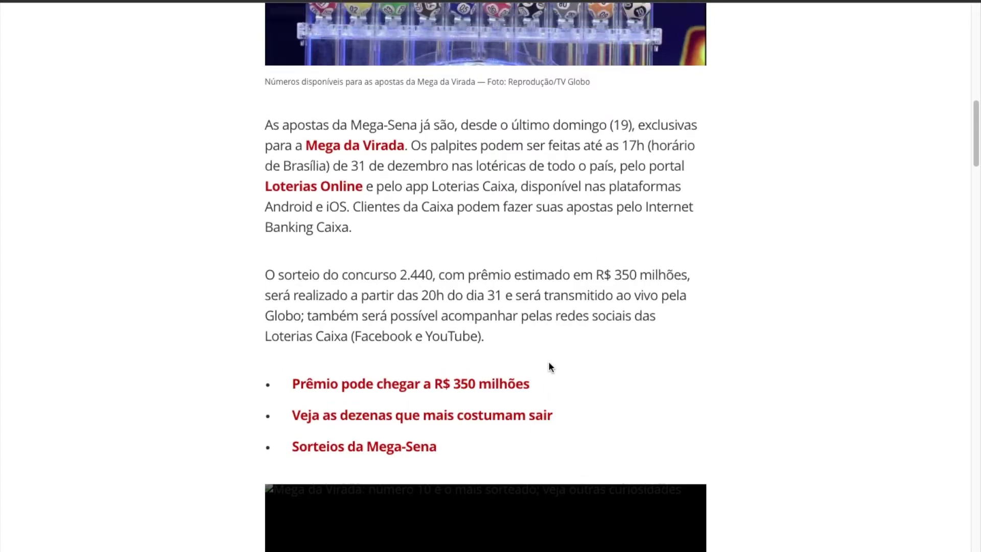
scroll(552, 365, "up", 1)
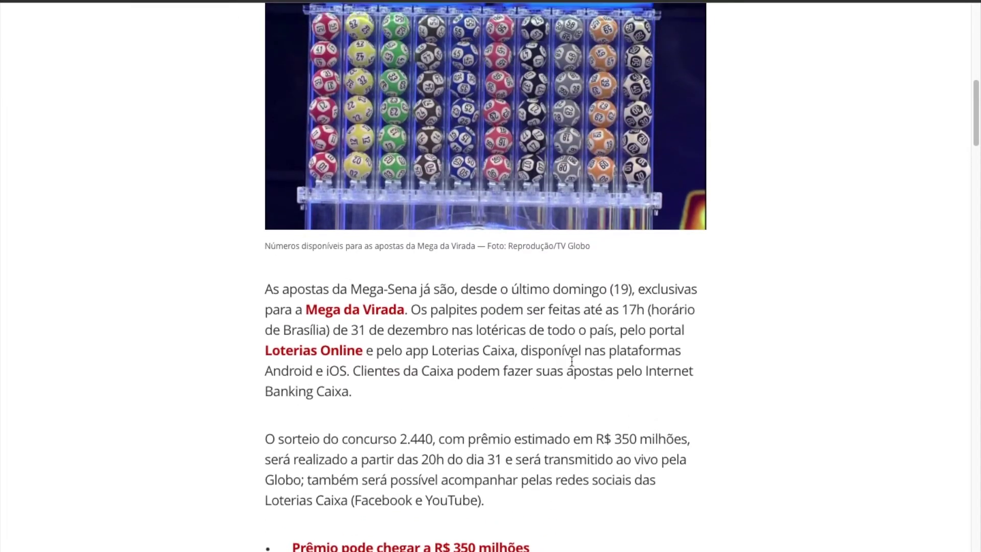
scroll(572, 361, "down", 4)
scroll(573, 361, "up", 4)
scroll(573, 361, "up", 5)
scroll(753, 358, "up", 3)
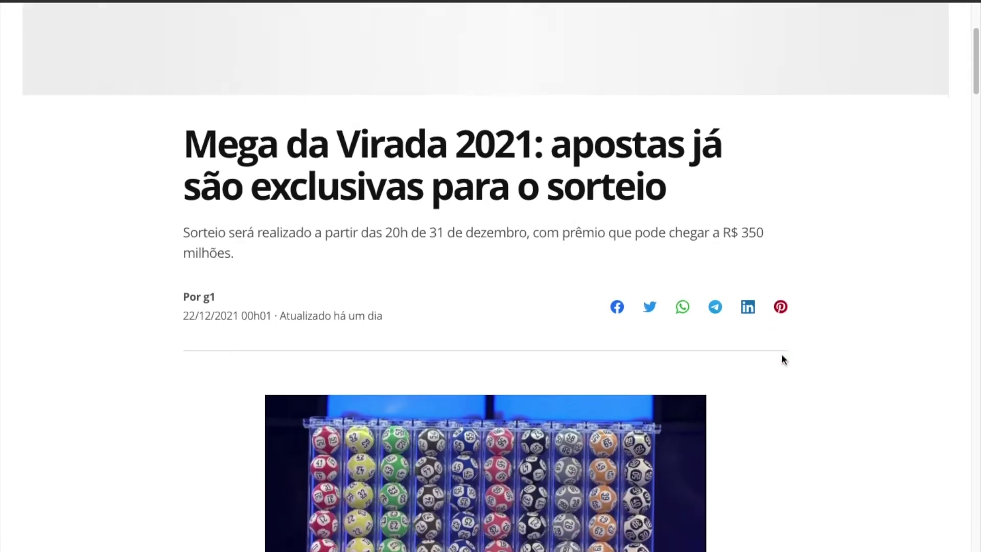
scroll(532, 181, "up", 3)
scroll(531, 182, "up", 1)
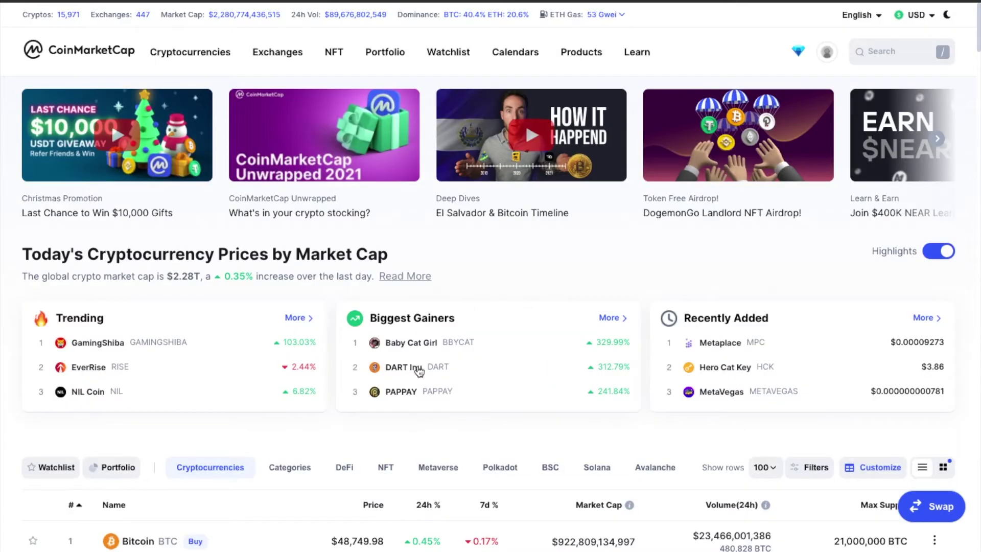
- Scroll down the homepage price table, highlight Dogecoin's market cap, then scroll back to the top
scroll(399, 434, "down", 5)
scroll(399, 435, "down", 2)
scroll(281, 449, "down", 6)
scroll(51, 271, "down", 1)
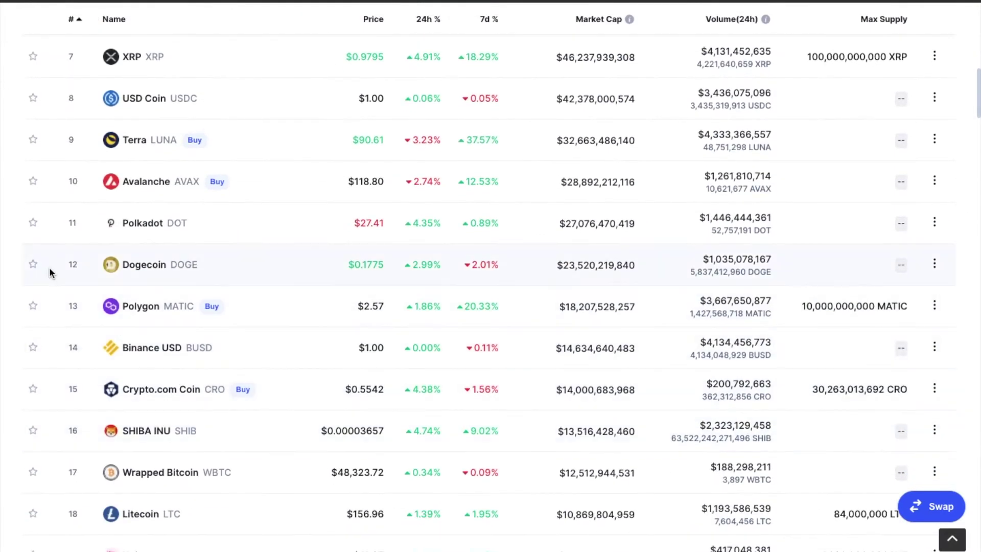
scroll(79, 265, "down", 1)
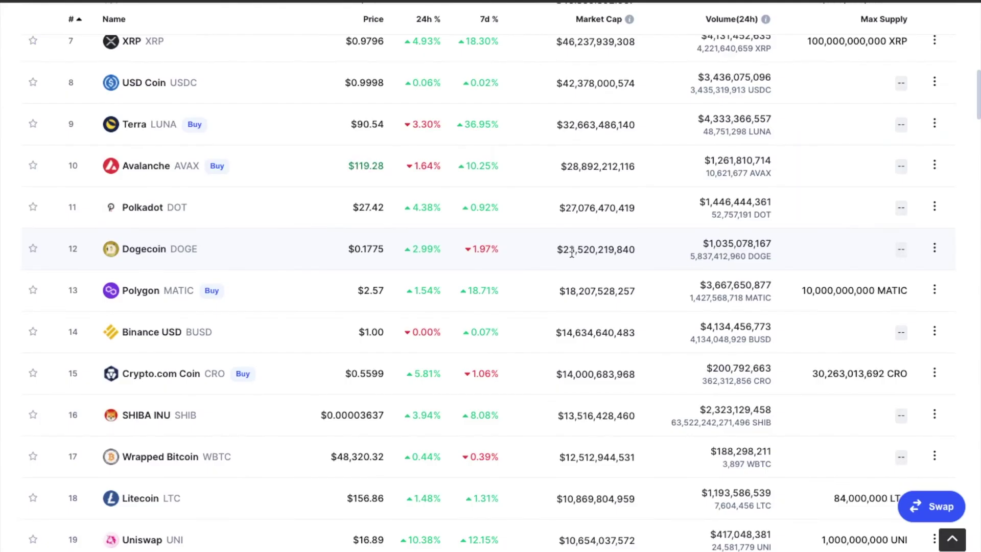
left_click_drag(575, 249, 562, 250)
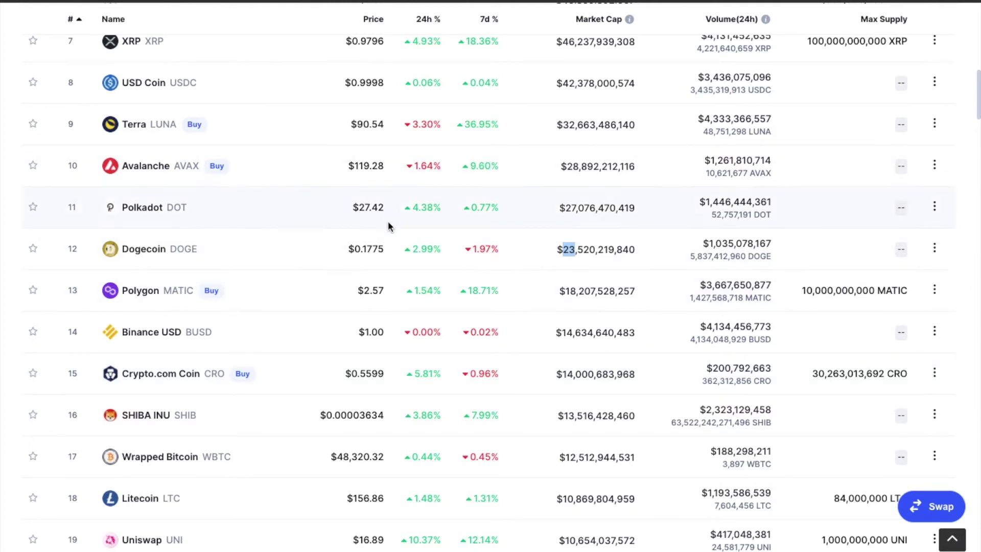
scroll(389, 226, "up", 3)
scroll(388, 226, "up", 10)
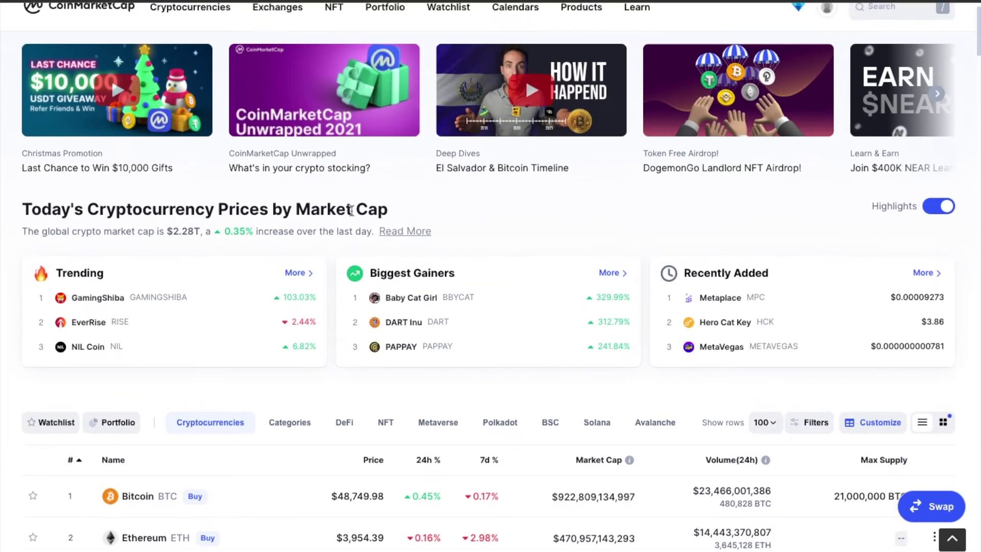
scroll(350, 210, "up", 1)
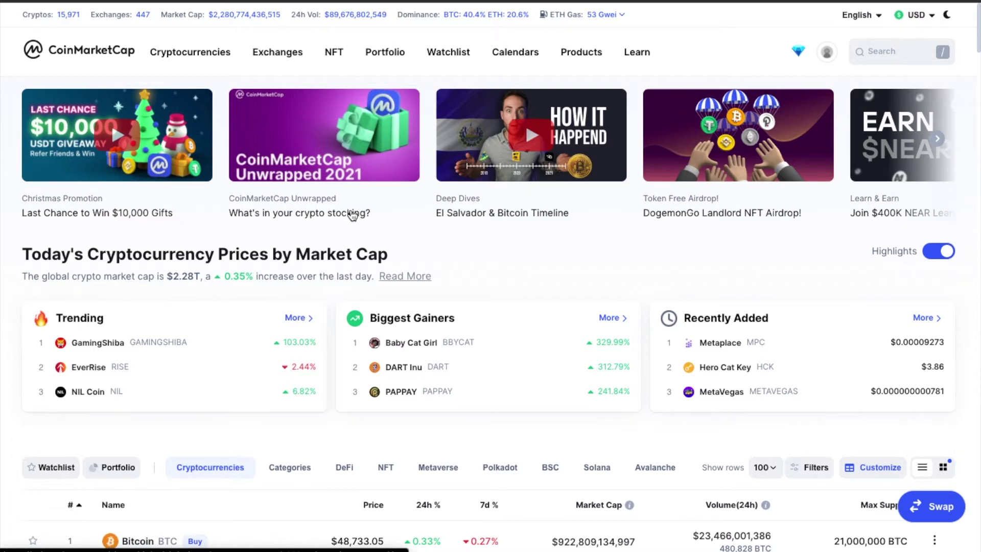
scroll(439, 285, "down", 3)
scroll(419, 281, "down", 3)
scroll(435, 277, "down", 1)
scroll(425, 290, "down", 2)
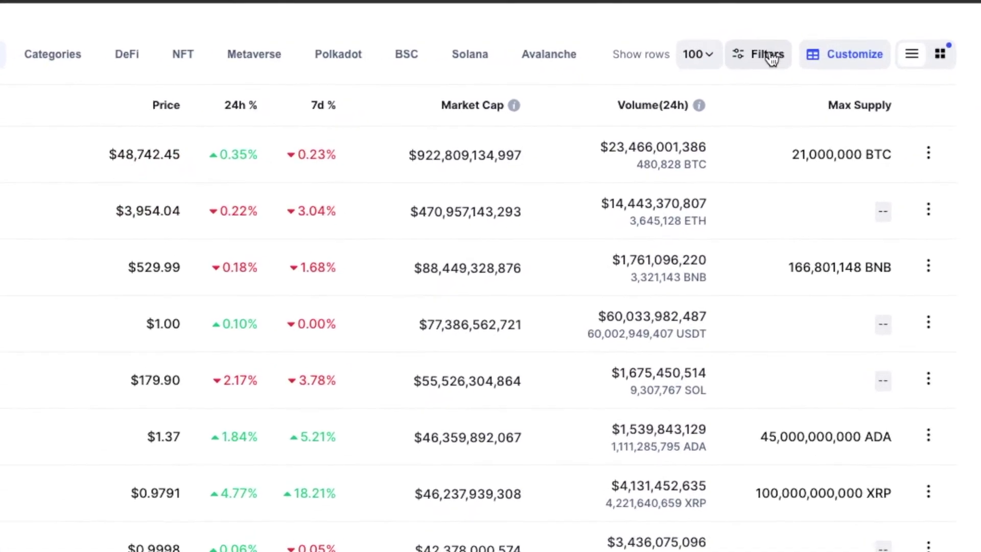
- Add a Price filter with a maximum of 0.0000000001 and apply it to the coin table
left_click(772, 59)
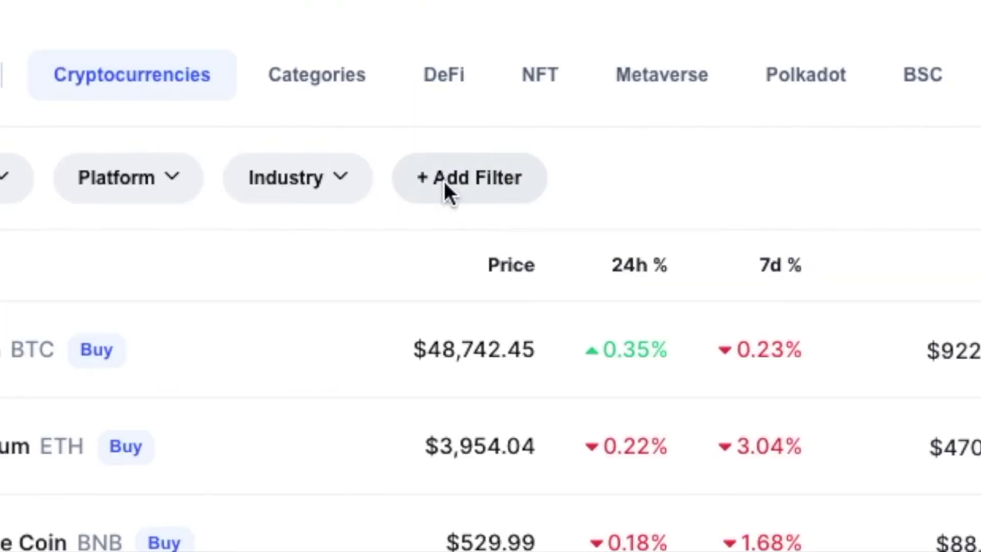
left_click(445, 183)
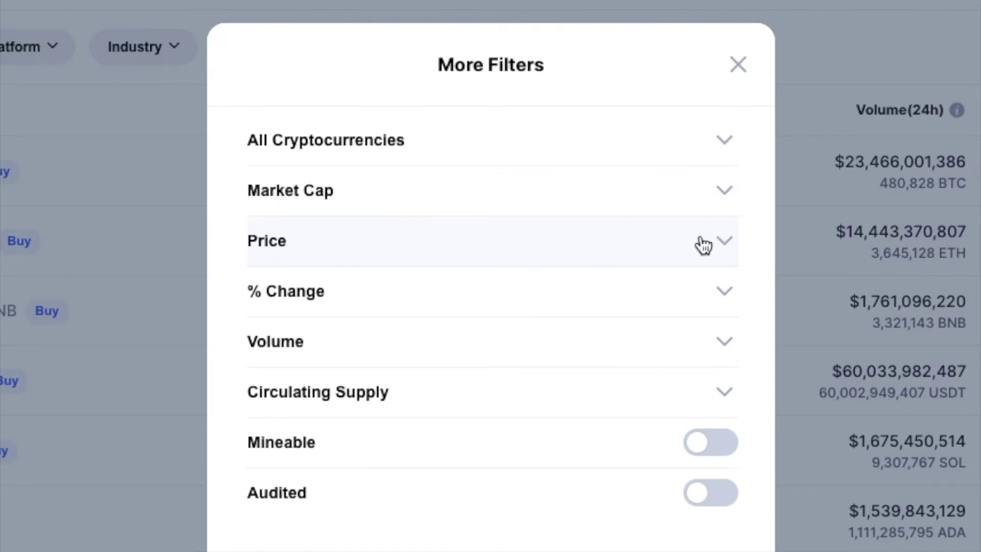
left_click(723, 246)
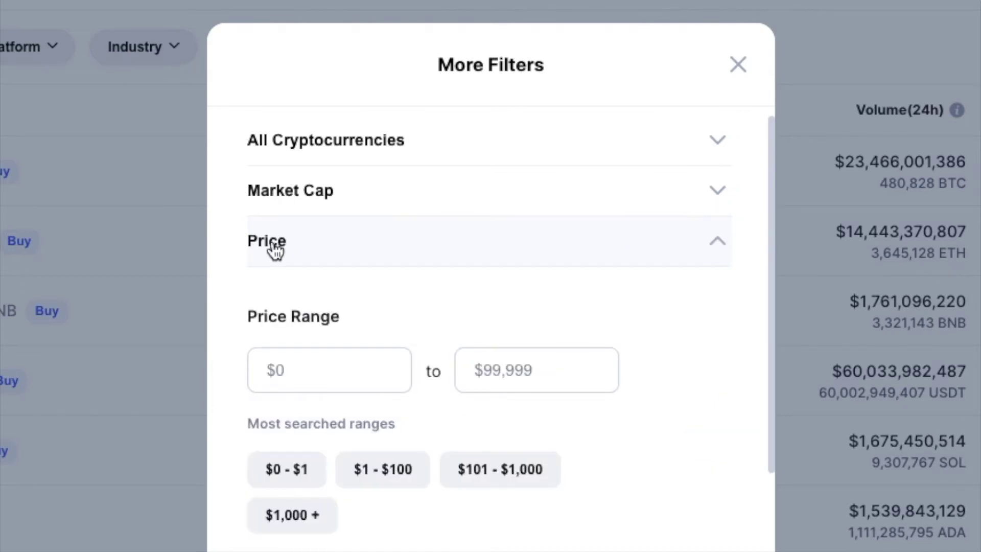
left_click(304, 368)
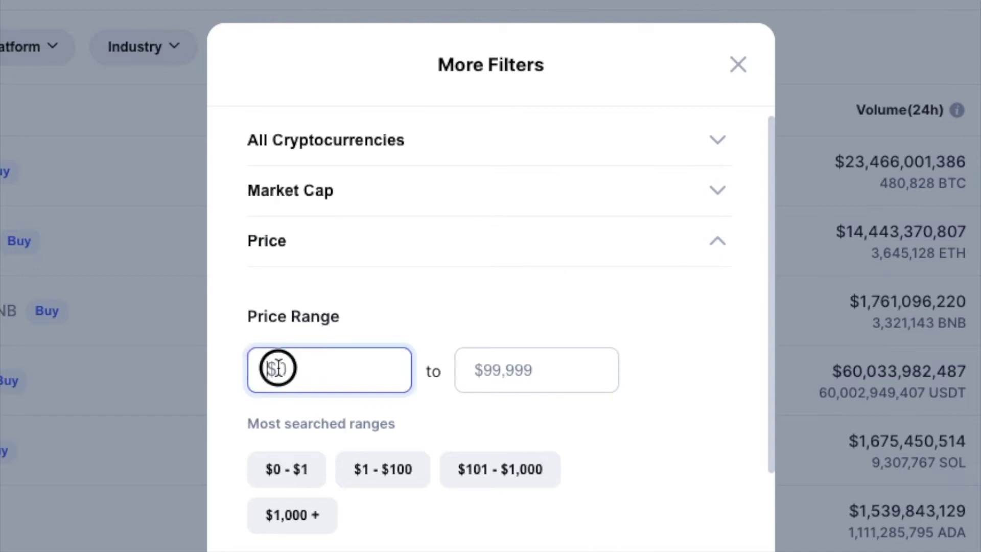
left_click(505, 375)
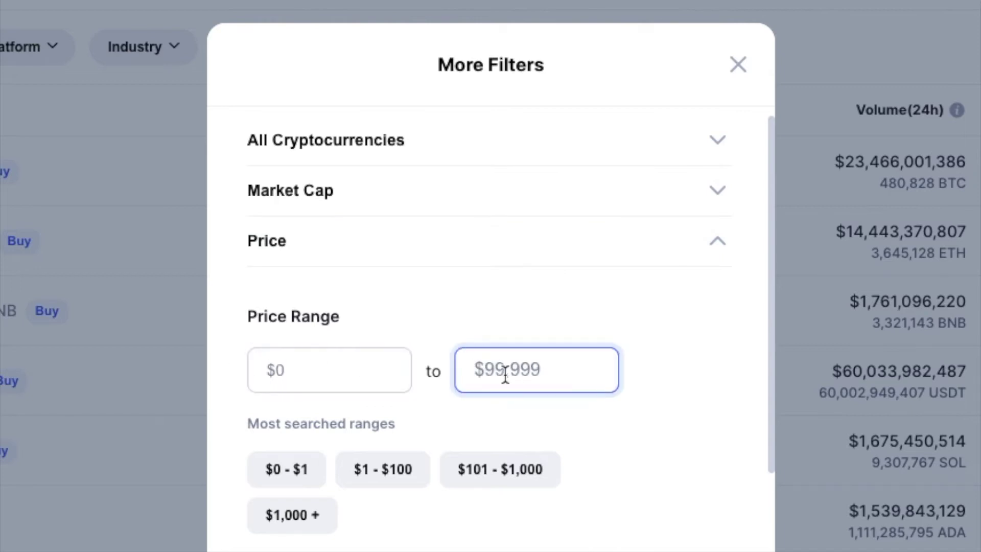
type("0.000000")
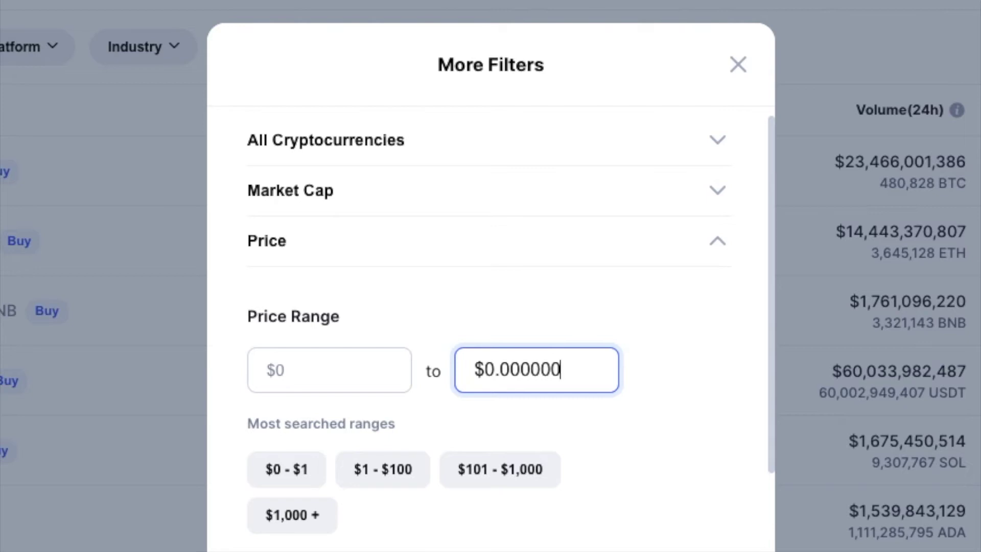
type("000")
type("1")
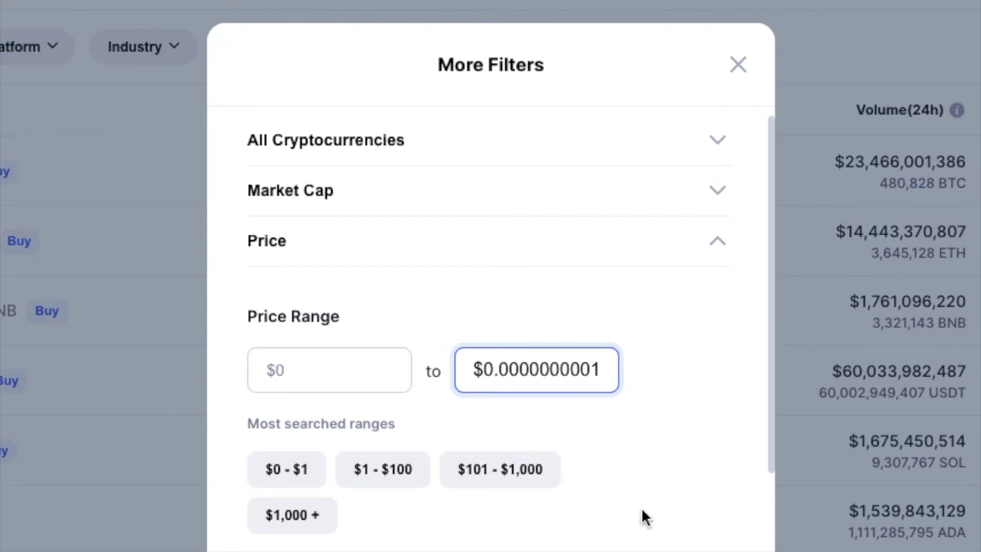
key("Return")
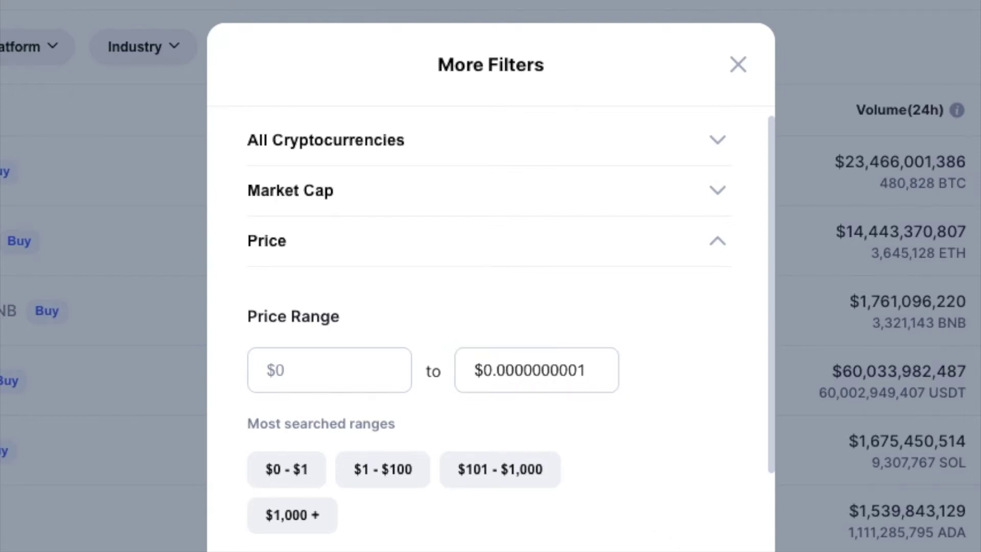
left_click(728, 243)
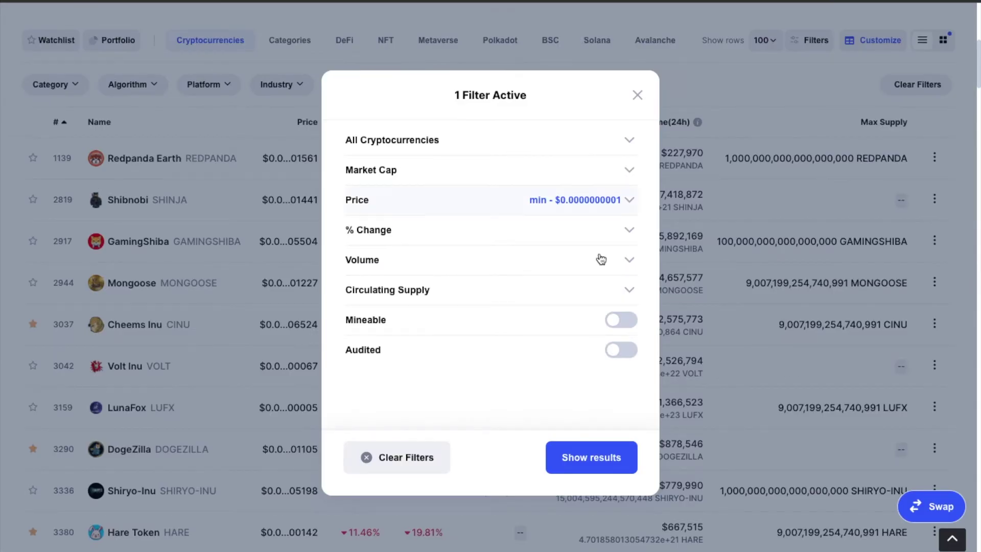
left_click(579, 469)
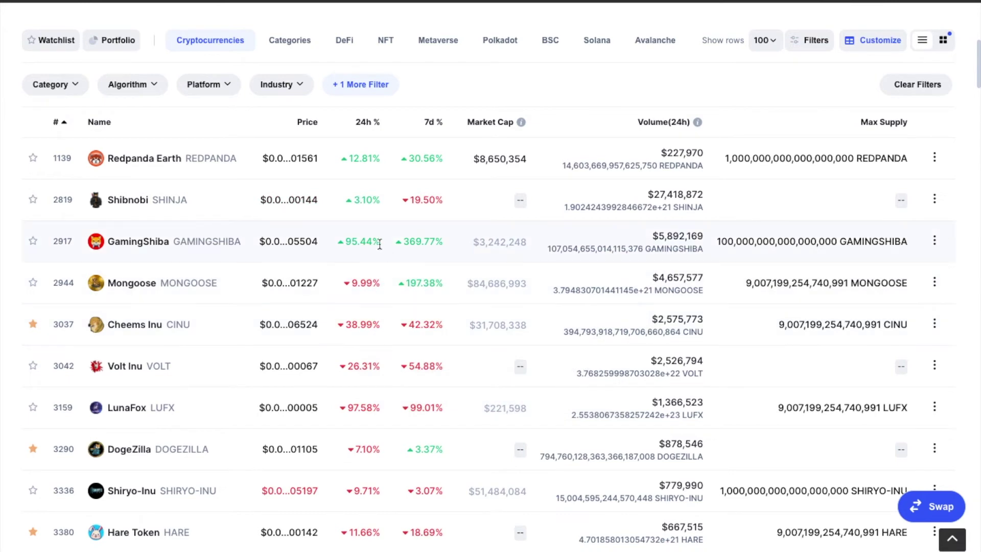
- Scroll through the filtered coins to the pagination footer and back up to Redpanda Earth
scroll(352, 254, "down", 2)
scroll(352, 250, "down", 3)
scroll(306, 363, "down", 2)
scroll(305, 363, "down", 5)
scroll(306, 365, "down", 4)
scroll(306, 368, "down", 4)
scroll(306, 368, "down", 3)
scroll(306, 368, "down", 4)
scroll(306, 369, "down", 2)
scroll(305, 369, "down", 2)
scroll(305, 368, "down", 4)
scroll(305, 368, "down", 1)
scroll(306, 370, "down", 3)
scroll(305, 369, "down", 4)
scroll(305, 369, "down", 2)
scroll(305, 368, "down", 3)
scroll(307, 370, "down", 2)
scroll(307, 371, "down", 2)
scroll(305, 368, "down", 1)
scroll(306, 368, "down", 2)
scroll(308, 376, "down", 1)
scroll(307, 374, "down", 4)
scroll(306, 369, "down", 4)
scroll(306, 369, "down", 2)
scroll(307, 376, "down", 1)
scroll(309, 381, "down", 3)
scroll(321, 357, "down", 3)
scroll(322, 389, "down", 4)
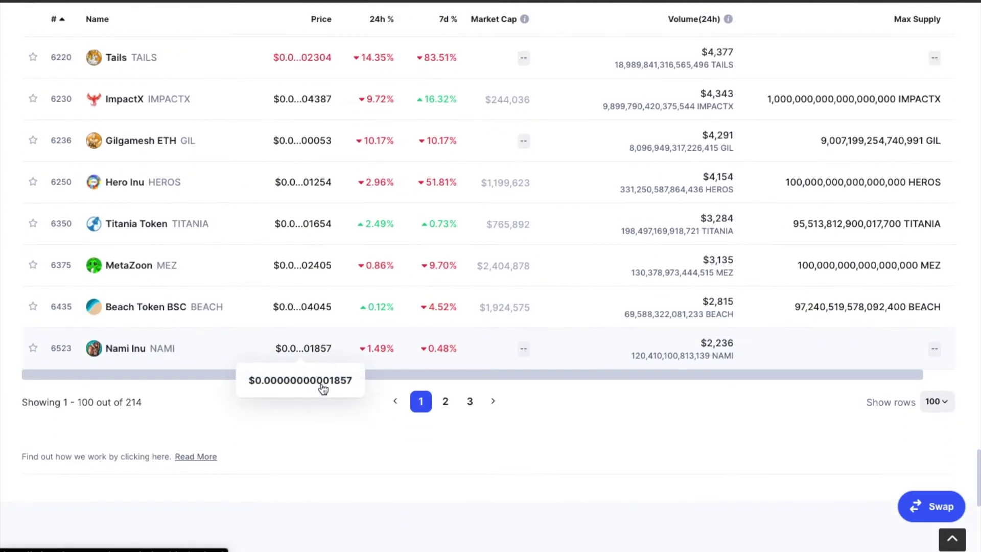
scroll(325, 390, "down", 1)
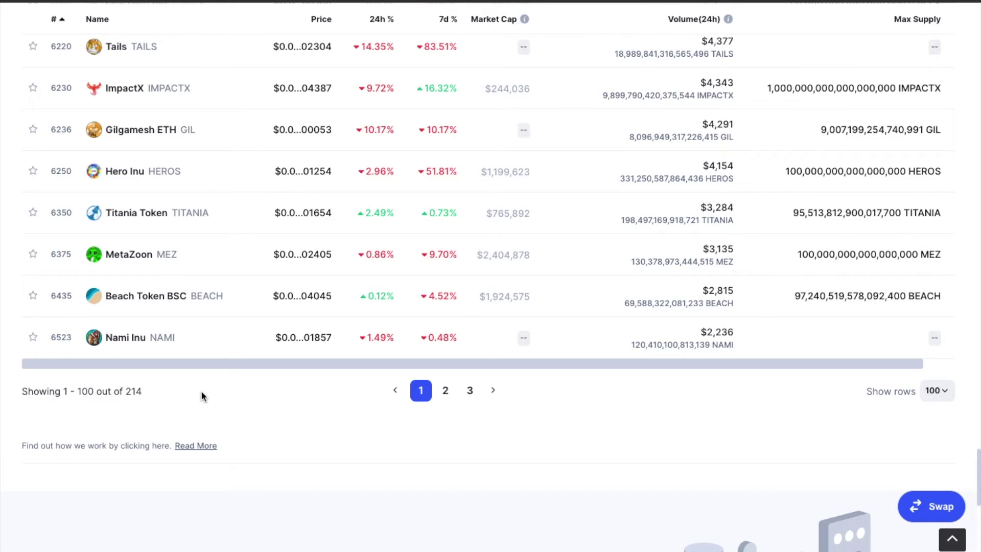
scroll(335, 393, "up", 5)
scroll(335, 394, "up", 4)
scroll(335, 394, "up", 10)
scroll(334, 392, "up", 5)
scroll(335, 392, "up", 5)
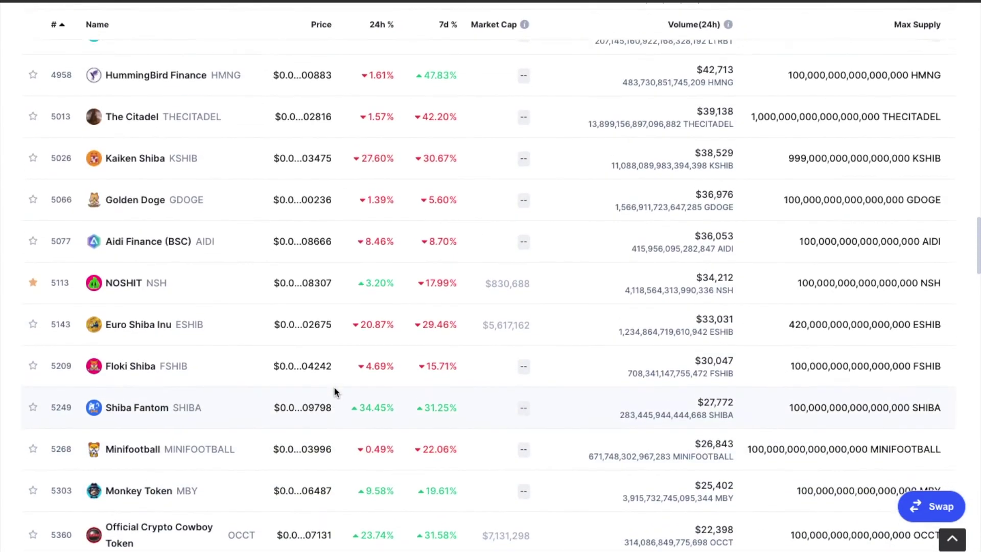
scroll(335, 392, "up", 5)
scroll(335, 392, "up", 8)
scroll(334, 392, "up", 5)
scroll(335, 392, "up", 3)
scroll(335, 392, "up", 8)
scroll(334, 392, "up", 2)
scroll(335, 392, "down", 1)
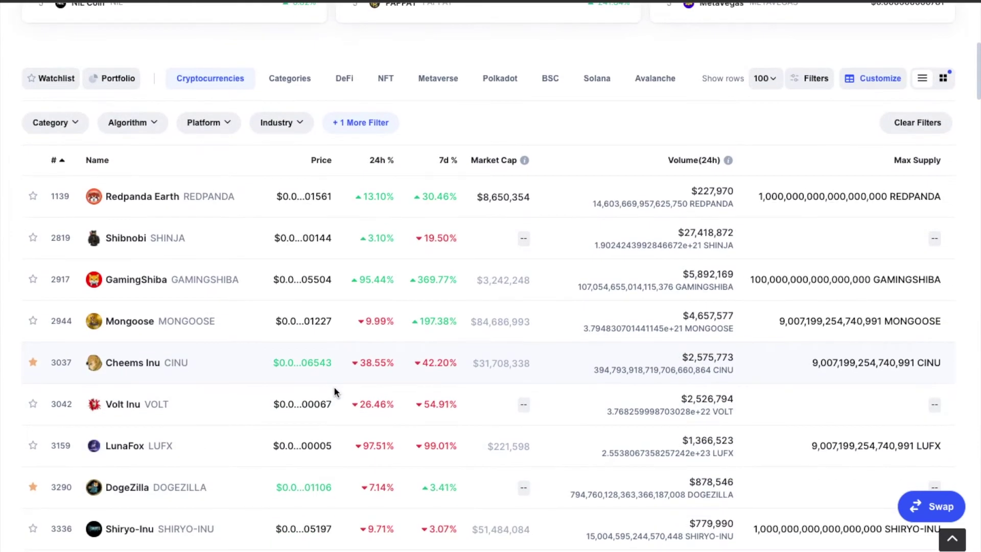
- Scroll the price-filtered Cryptocurrencies table until the GamingShiba, Mongoose and Cheems Inu rows are visible
scroll(307, 347, "up", 1)
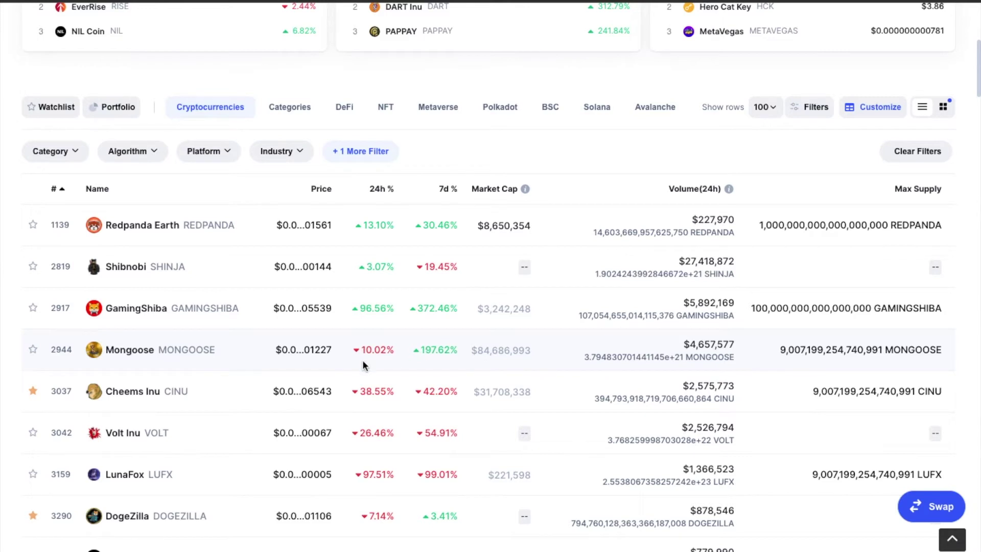
scroll(342, 388, "down", 2)
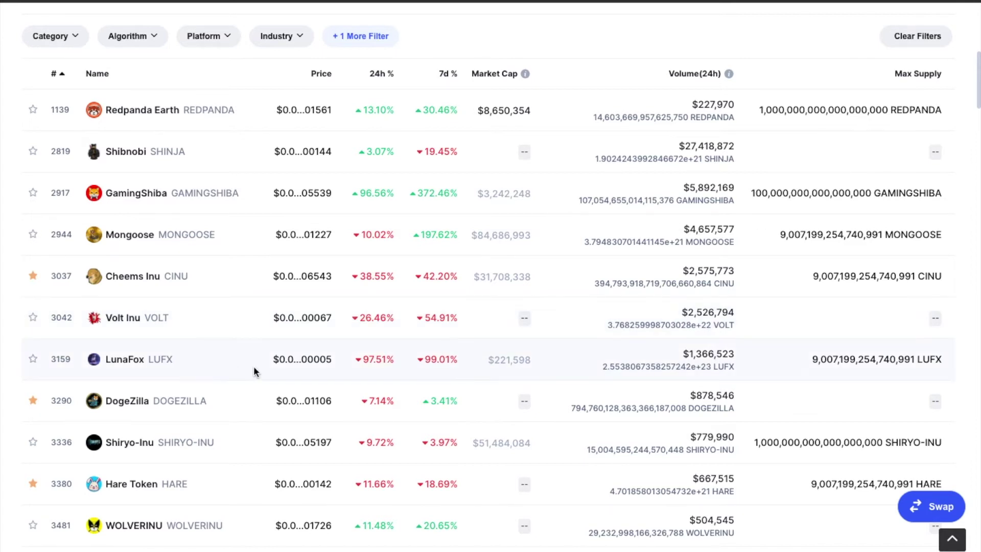
scroll(255, 372, "down", 5)
scroll(192, 358, "down", 2)
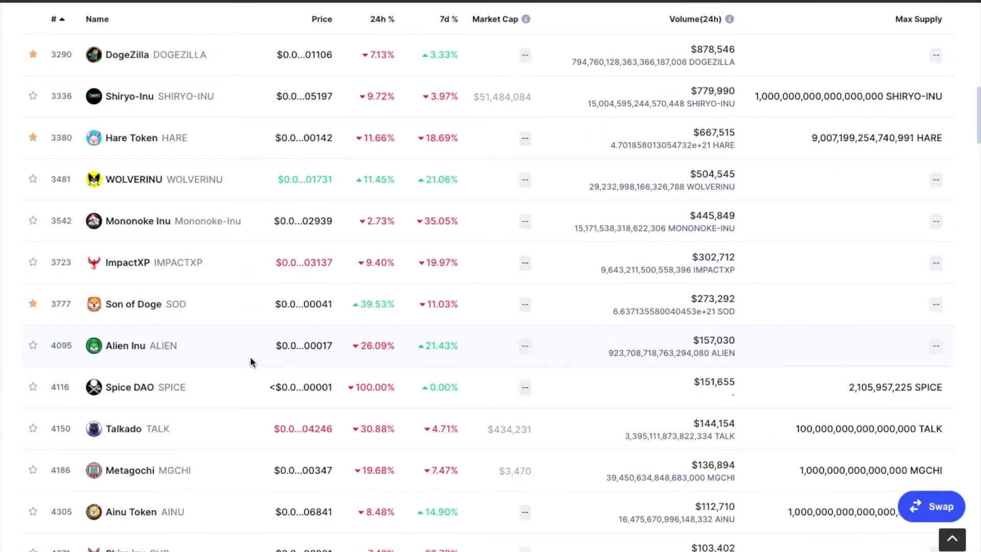
scroll(440, 357, "up", 3)
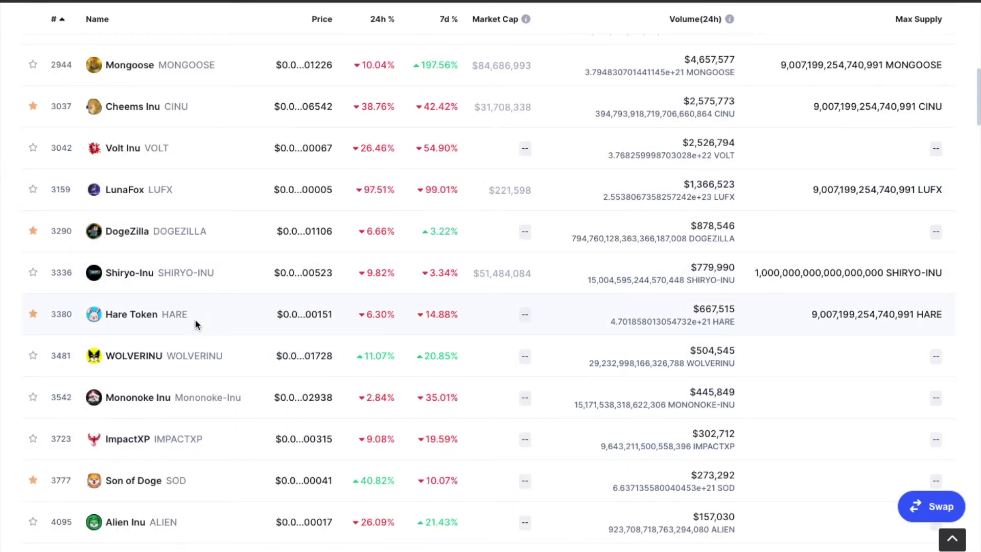
scroll(263, 330, "up", 5)
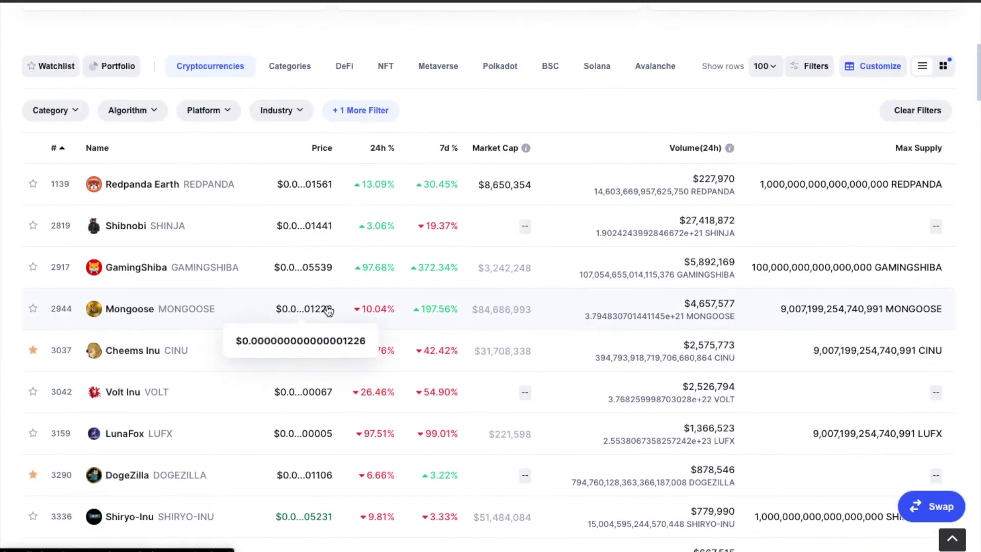
scroll(258, 331, "down", 2)
scroll(215, 286, "down", 1)
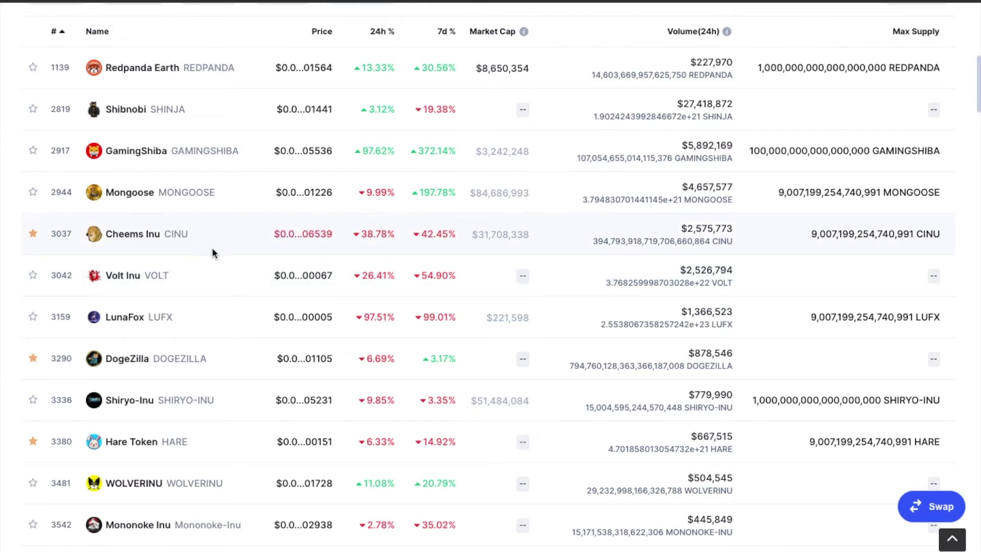
- Open GamingShiba's token page and highlight its max supply and 404% 24h volume increase
left_click(147, 154)
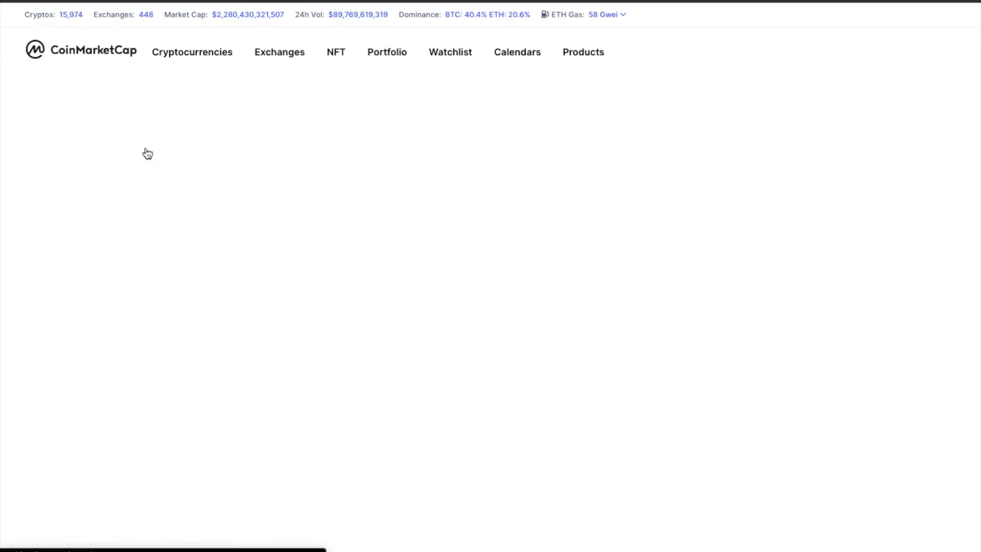
scroll(153, 277, "down", 1)
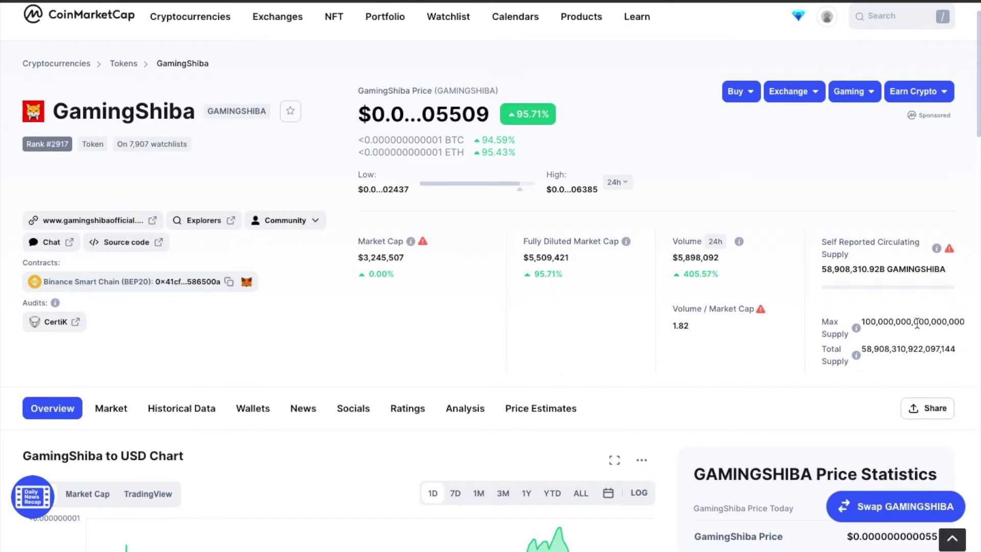
mouse_move(900, 321)
left_mouse_down()
mouse_move(884, 321)
mouse_move(868, 349)
left_mouse_up()
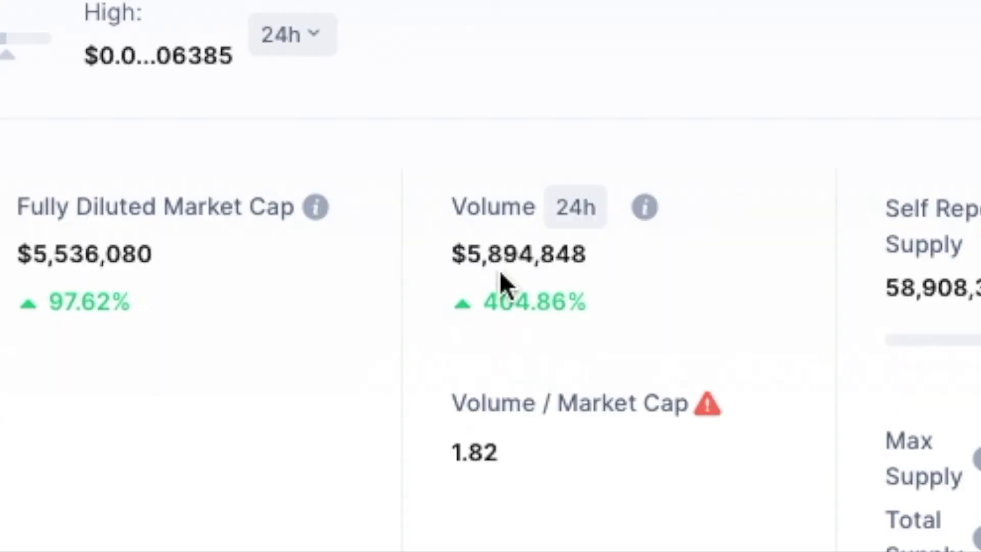
left_click_drag(536, 301, 488, 302)
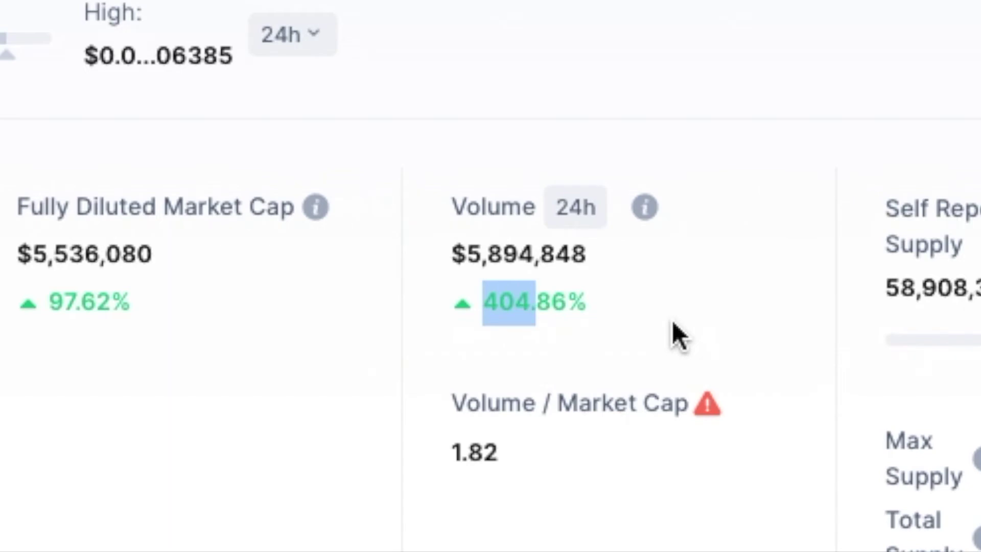
left_click(718, 273)
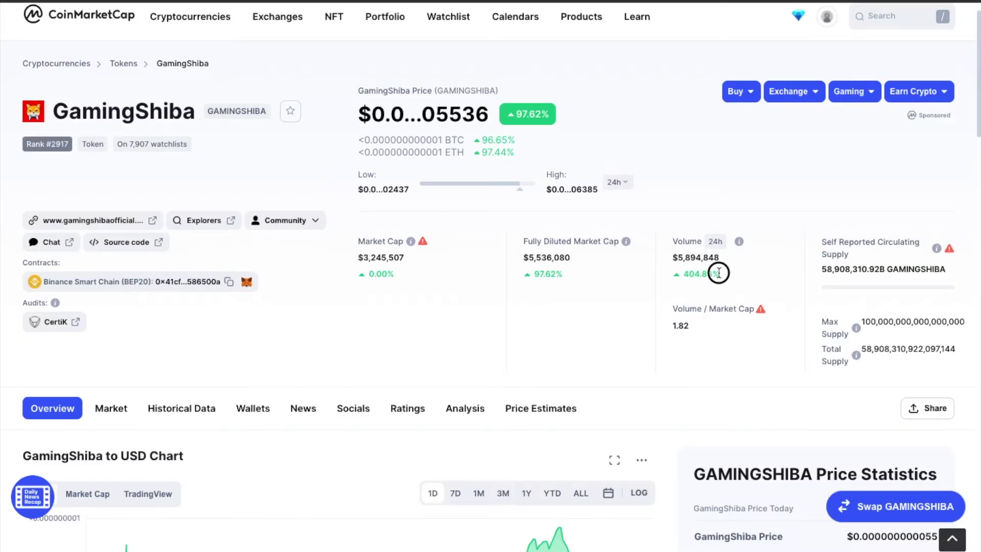
left_click_drag(719, 273, 684, 274)
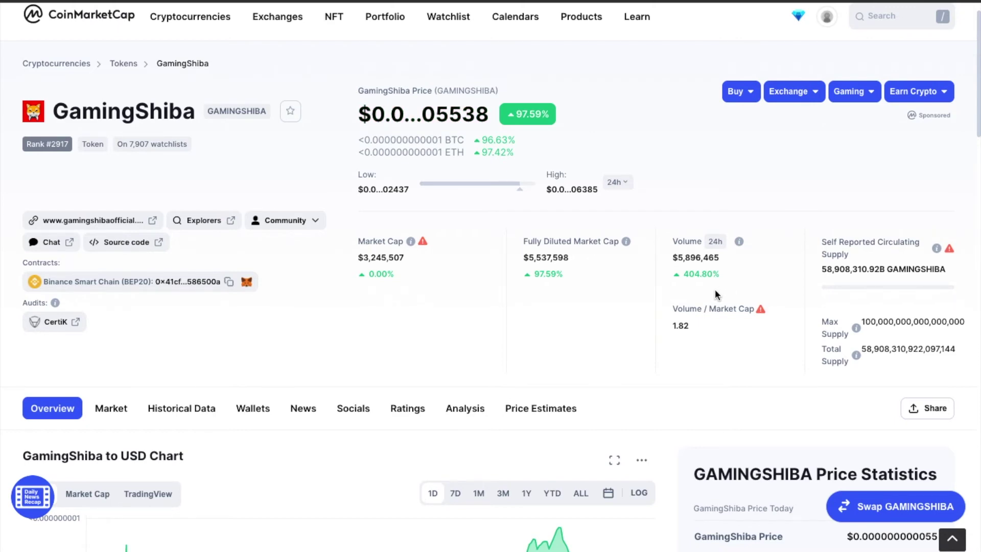
- Scroll down to GAMINGSHIBA Price Live Data and expand its full description with Read More
scroll(736, 274, "down", 5)
scroll(735, 271, "down", 3)
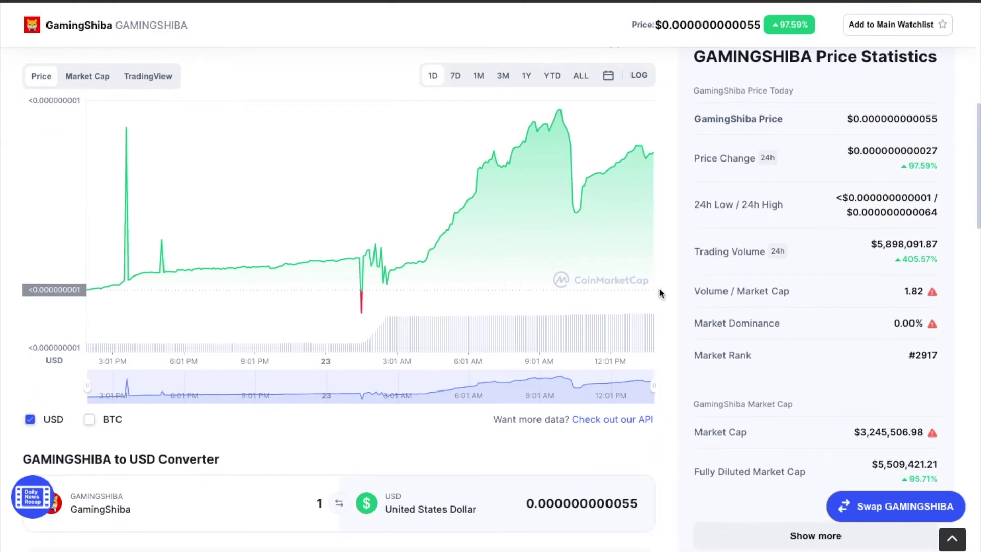
scroll(767, 276, "down", 4)
scroll(478, 328, "down", 5)
left_click(79, 293)
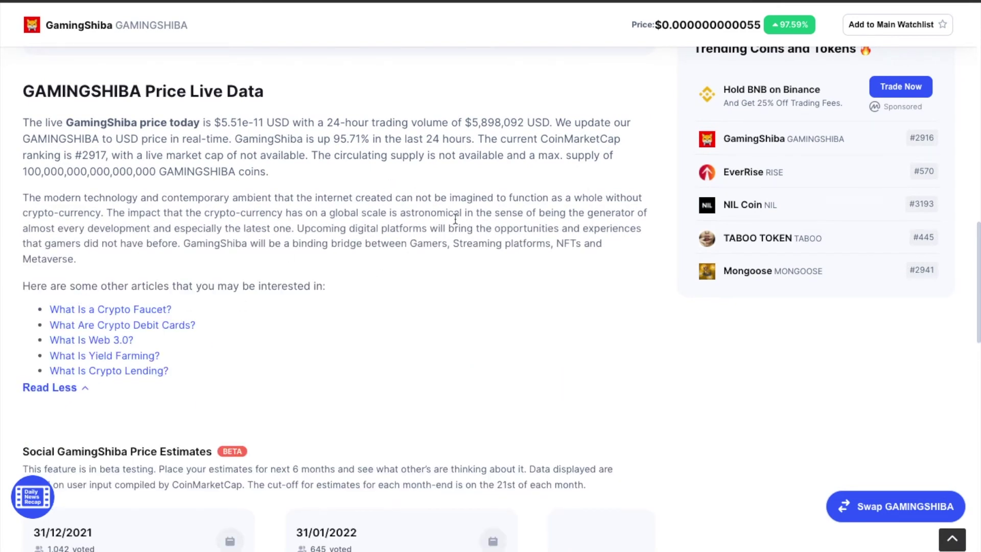
right_click(415, 181)
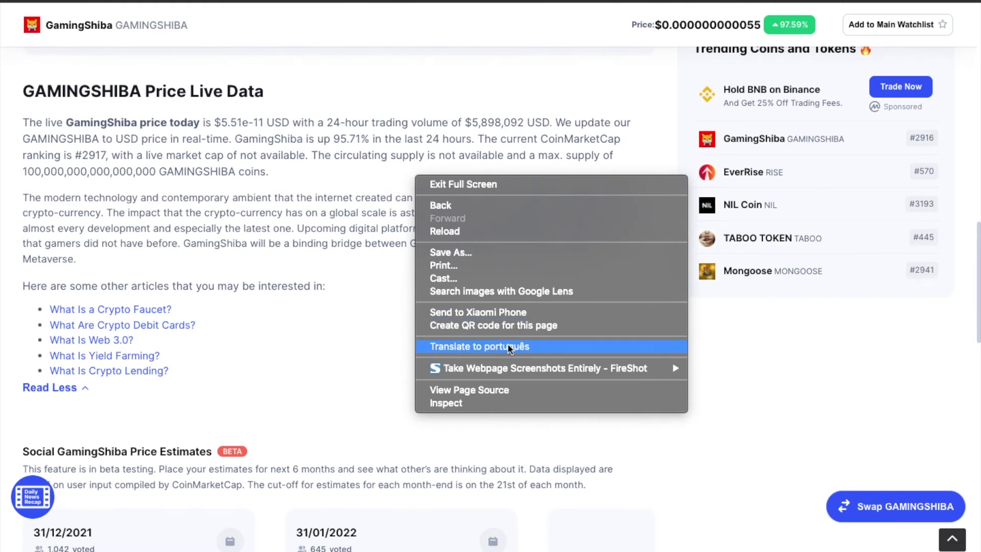
- Translate the GamingShiba page into Portuguese, dismiss the Google Translate bar and return to the top
left_click(474, 347)
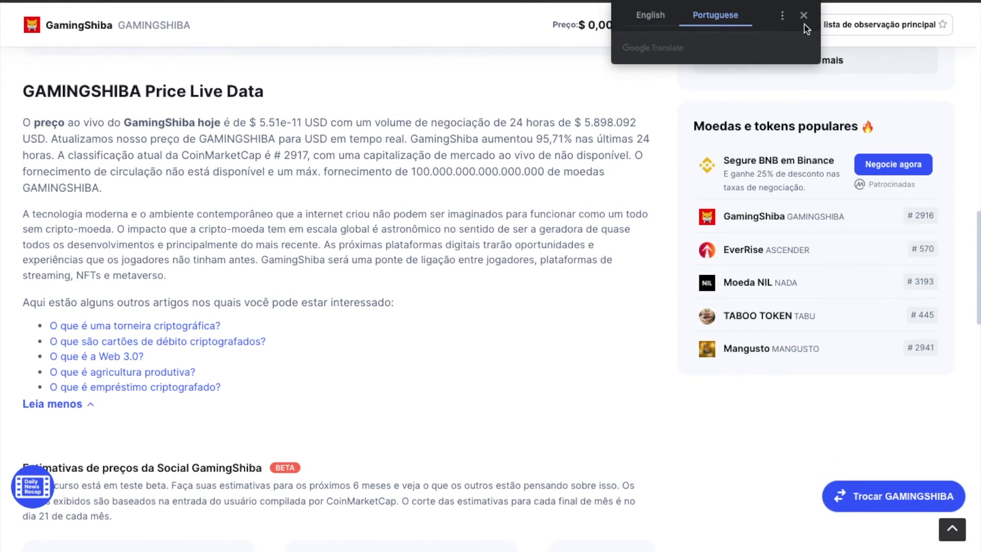
left_click(804, 15)
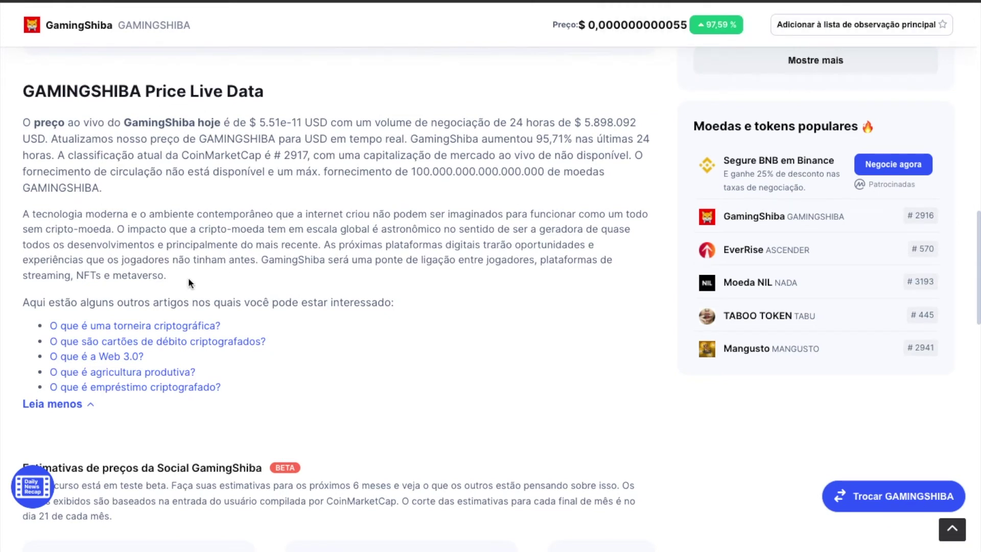
left_click_drag(174, 278, 85, 260)
left_click(137, 276)
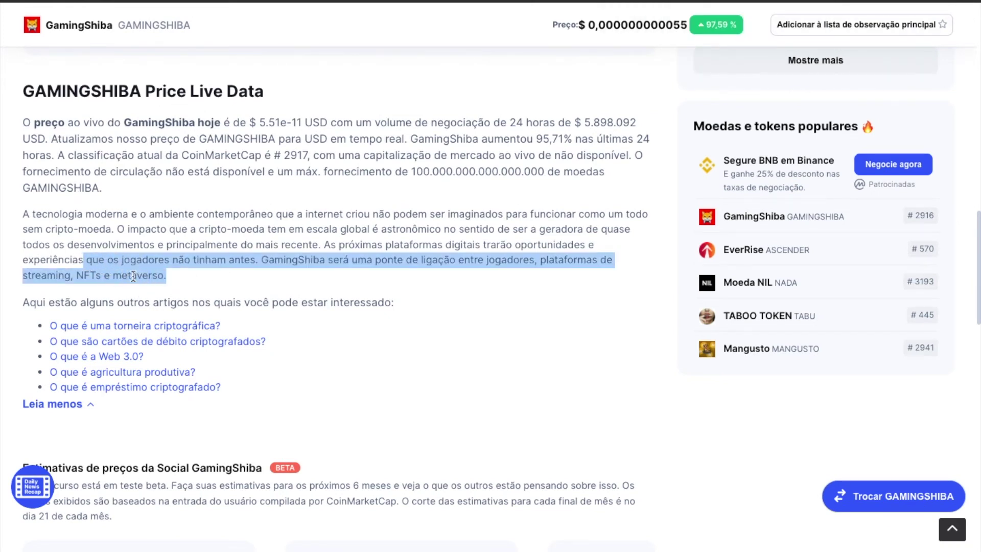
scroll(254, 287, "up", 2)
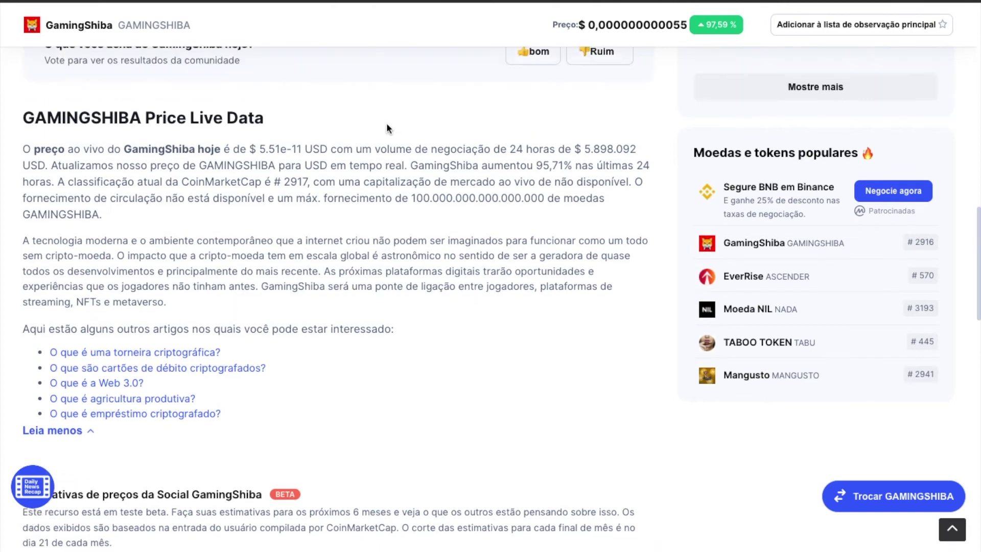
scroll(520, 261, "up", 15)
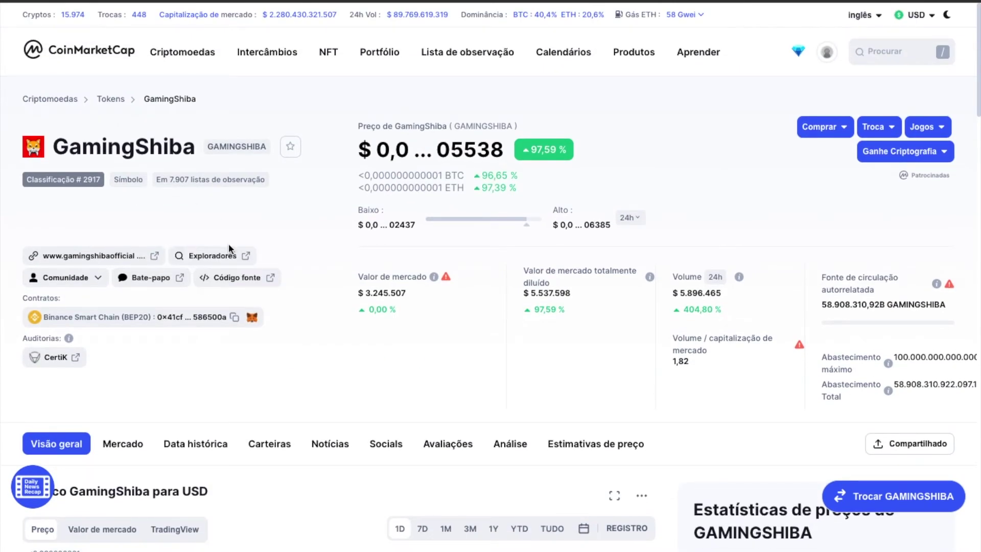
- Open GamingShiba on BscScan through the Explorers link and view its Holders list
left_click(234, 252)
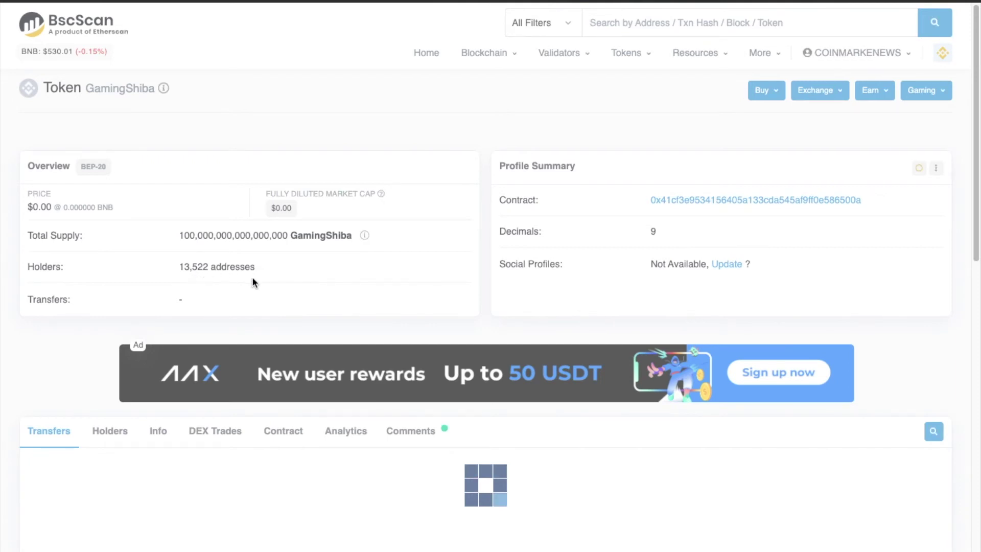
scroll(247, 247, "down", 2)
scroll(237, 260, "up", 1)
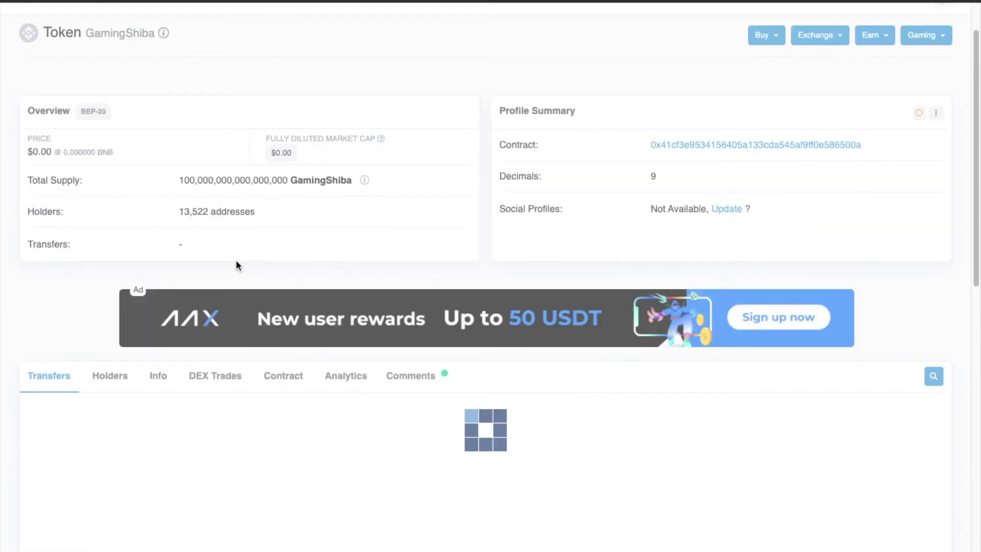
scroll(235, 260, "down", 3)
left_click(110, 188)
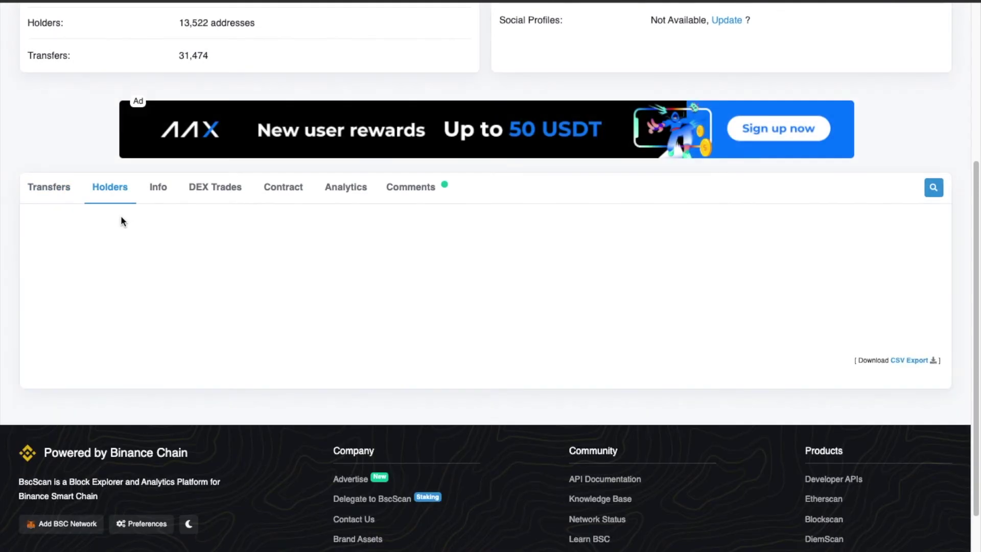
scroll(208, 283, "down", 2)
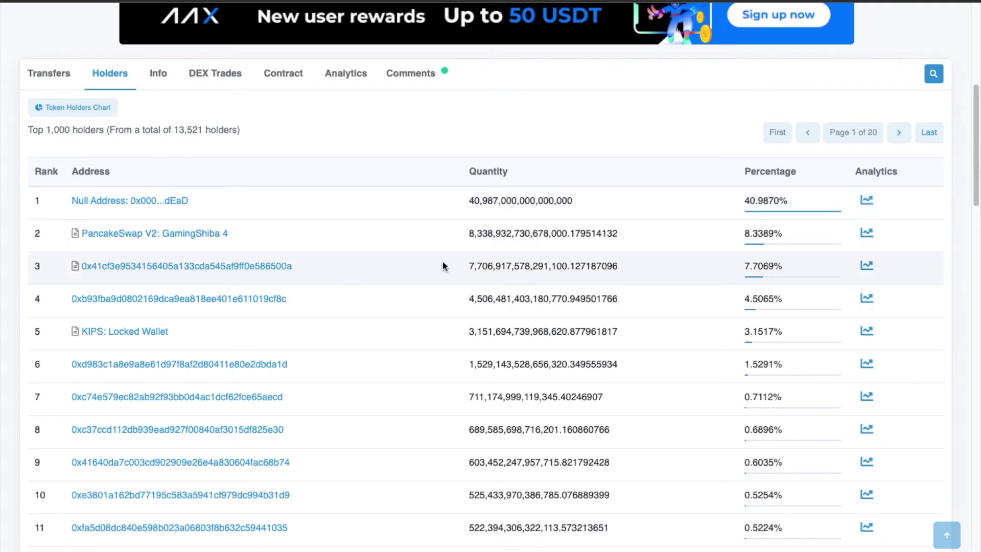
scroll(320, 288, "up", 4)
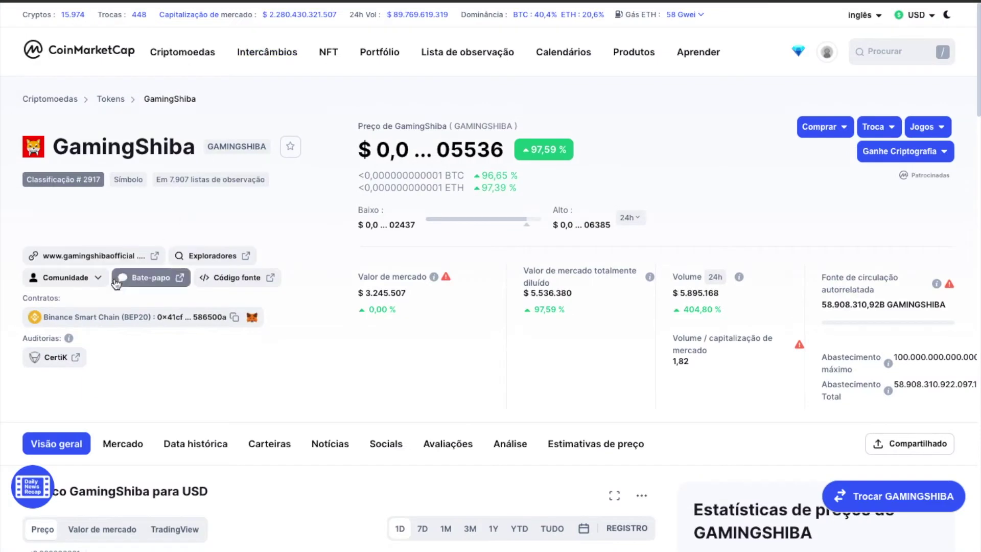
- Follow GamingShiba's 'Bate-papo' link to its Telegram official chat group
left_click(170, 280)
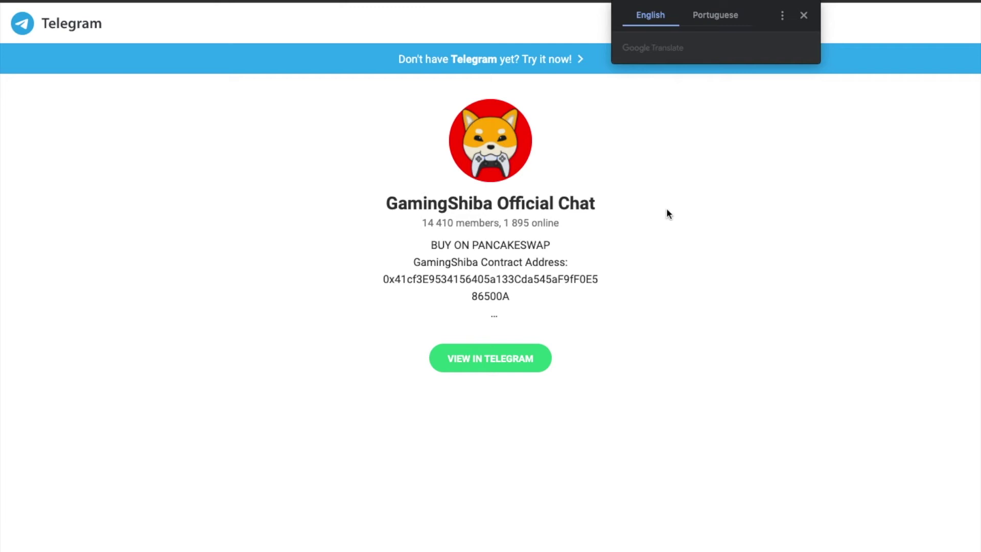
- Close the Google Translate offer on the GamingShiba Official Chat Telegram page
left_click(730, 192)
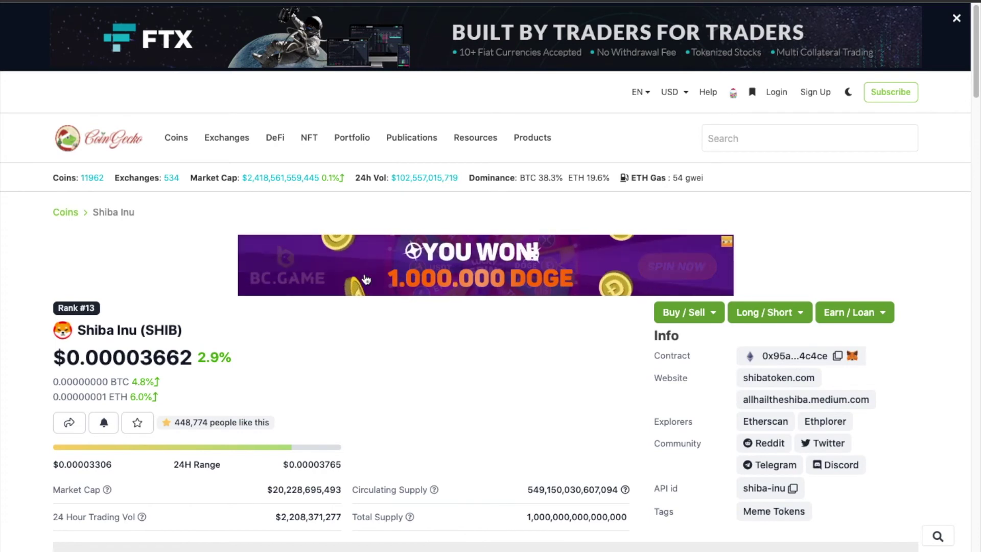
- Scroll down to Shiba Inu's price chart and the SHIB Price and Market Stats panel
scroll(481, 376, "down", 2)
scroll(487, 362, "down", 2)
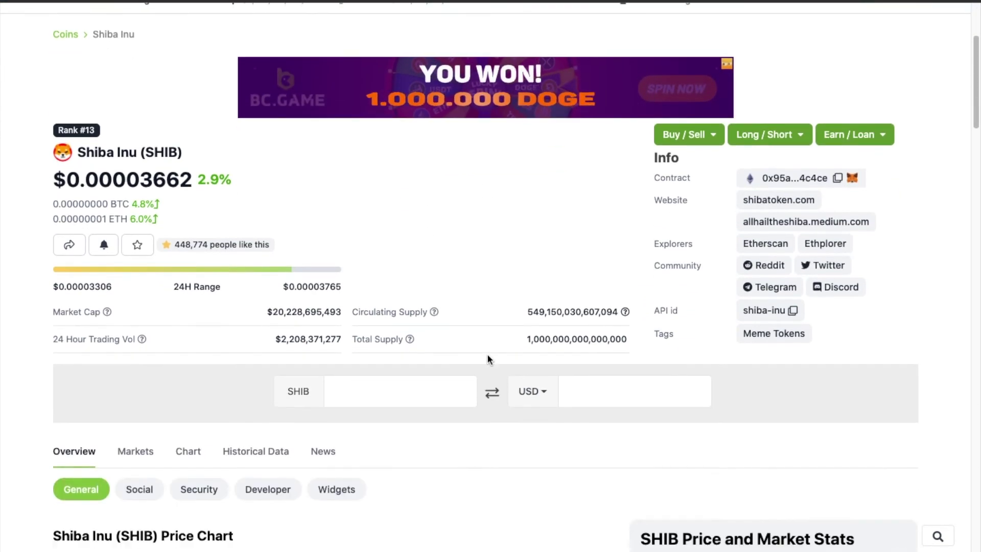
scroll(486, 351, "down", 2)
scroll(496, 307, "down", 8)
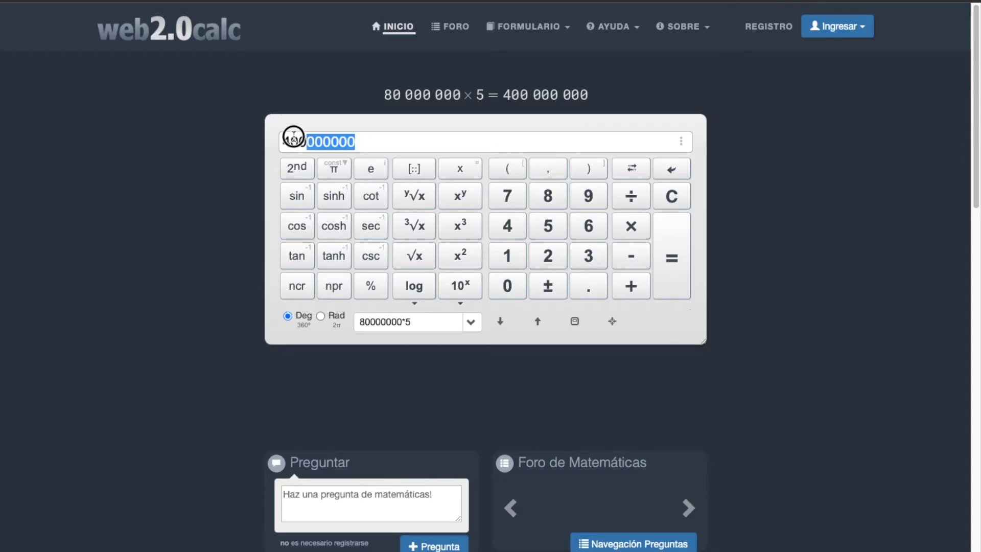
left_click_drag(372, 143, 268, 137)
key("BackSpace")
type("1")
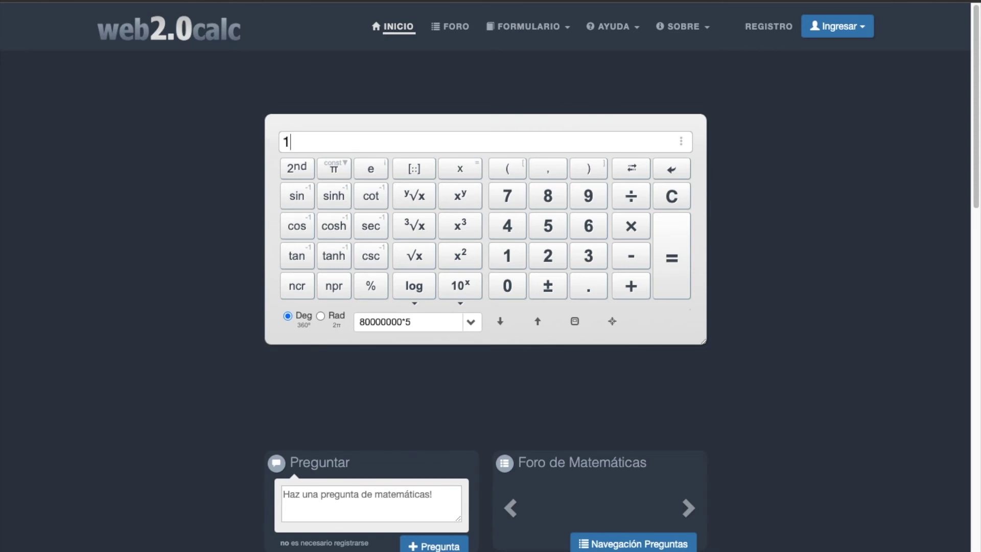
type("/")
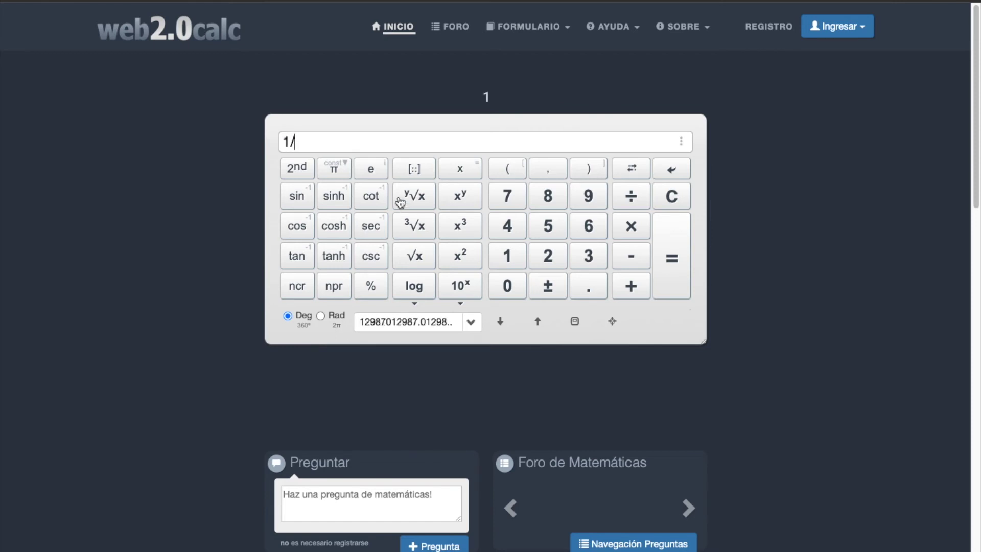
type("0.000000000077")
left_click(666, 261)
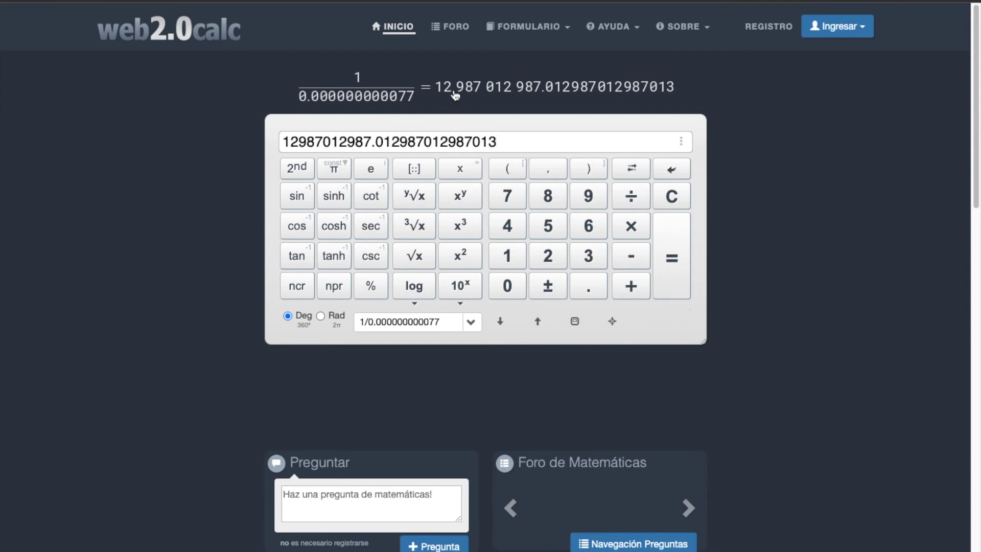
mouse_move(485, 90)
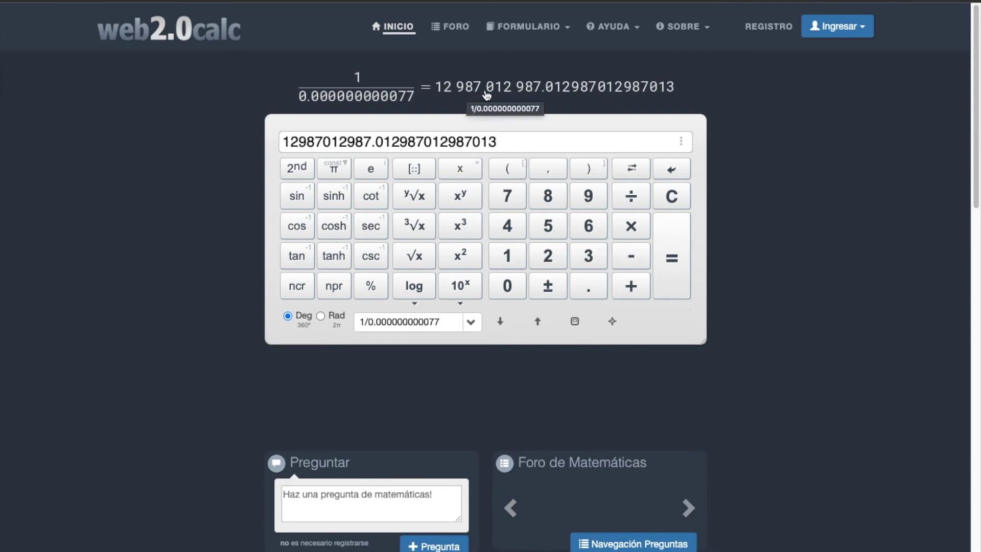
left_click_drag(510, 144, 377, 143)
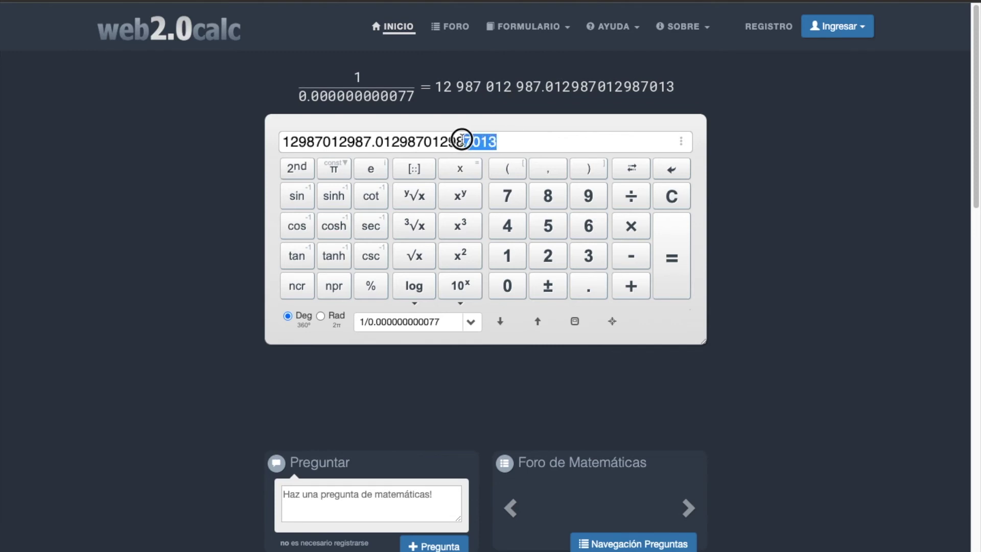
key("BackSpace")
key("BackSpace")
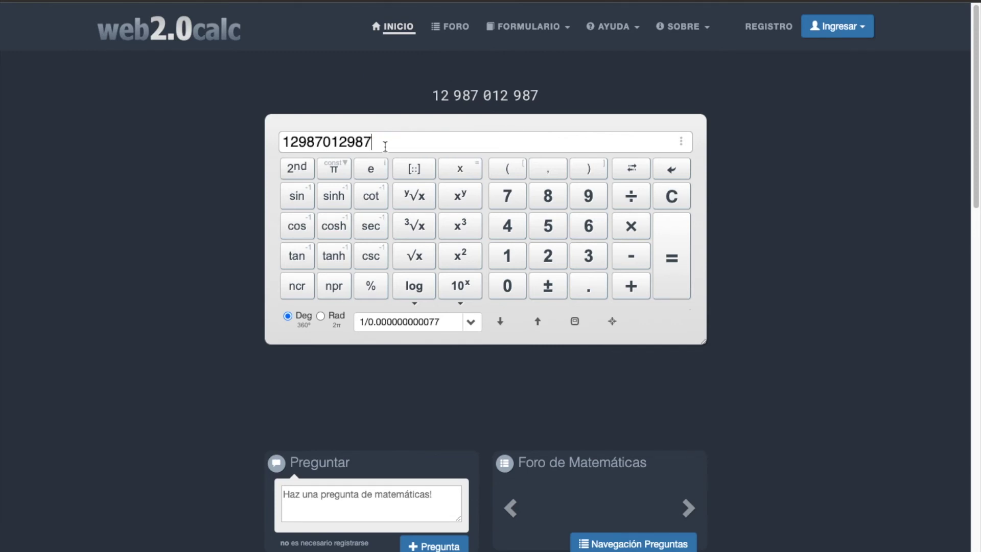
left_click(385, 143)
left_click(625, 225)
type("0.00008")
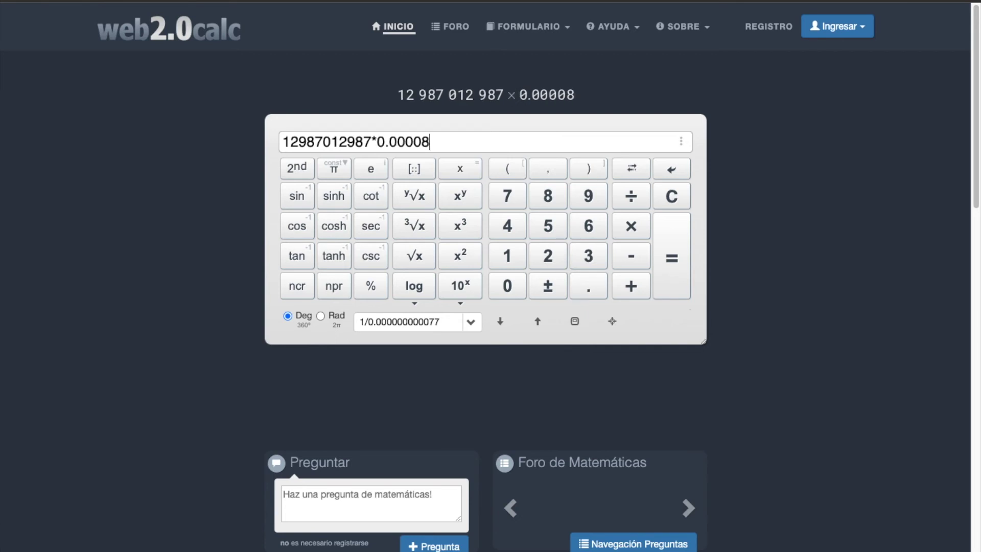
left_click(670, 265)
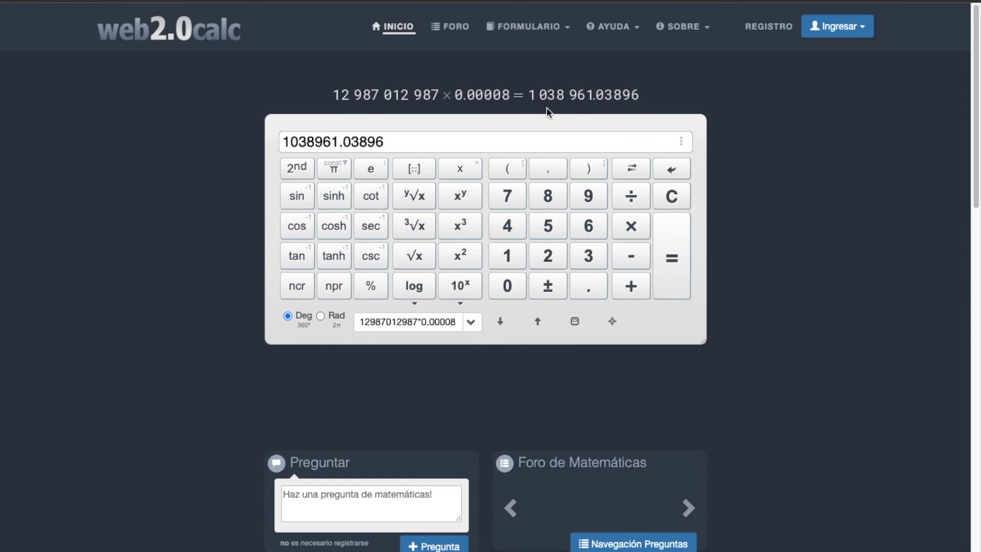
left_click_drag(388, 142, 340, 139)
key("BackSpace")
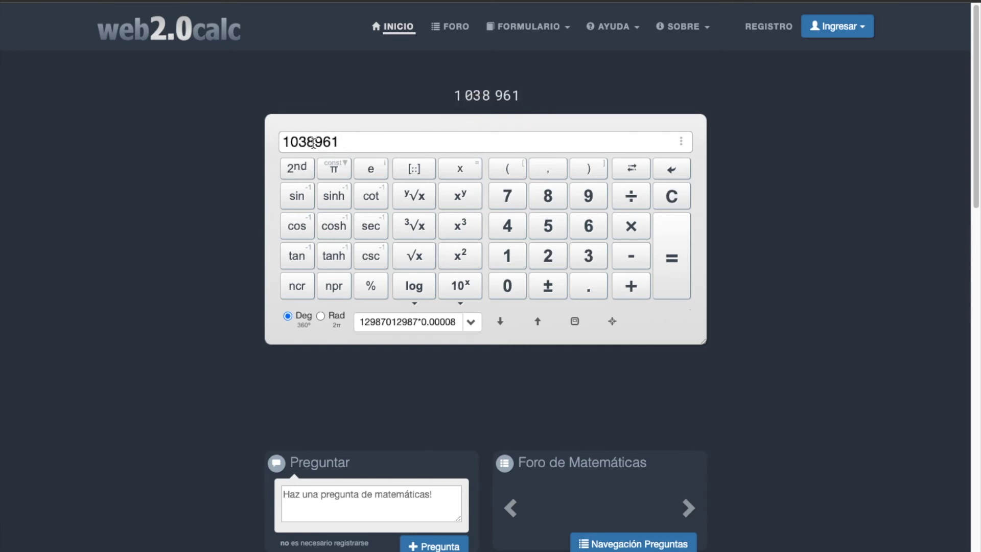
left_click(620, 227)
left_click(552, 230)
left_click(674, 279)
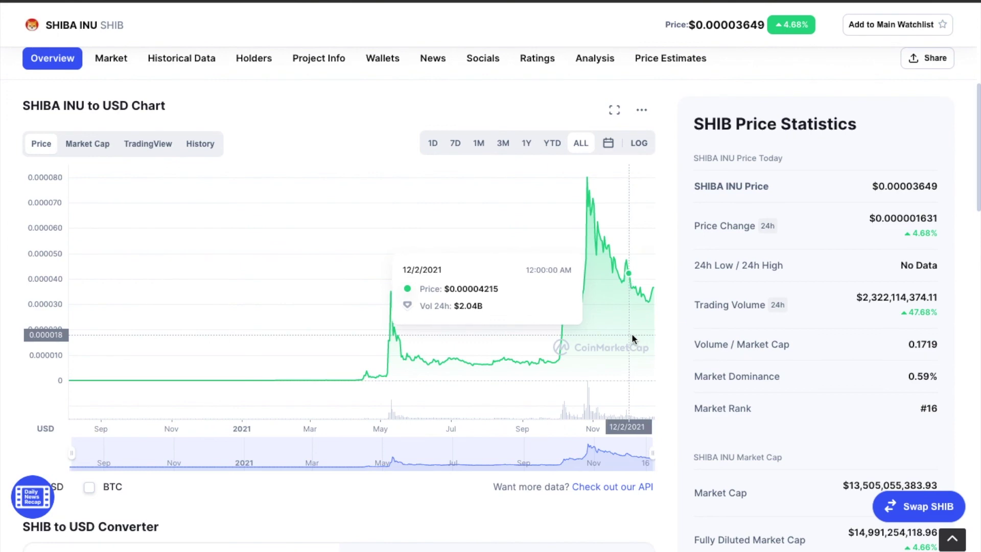
- Scroll back to the top of CoinMarketCap's SHIBA INU to USD page
scroll(670, 307, "up", 7)
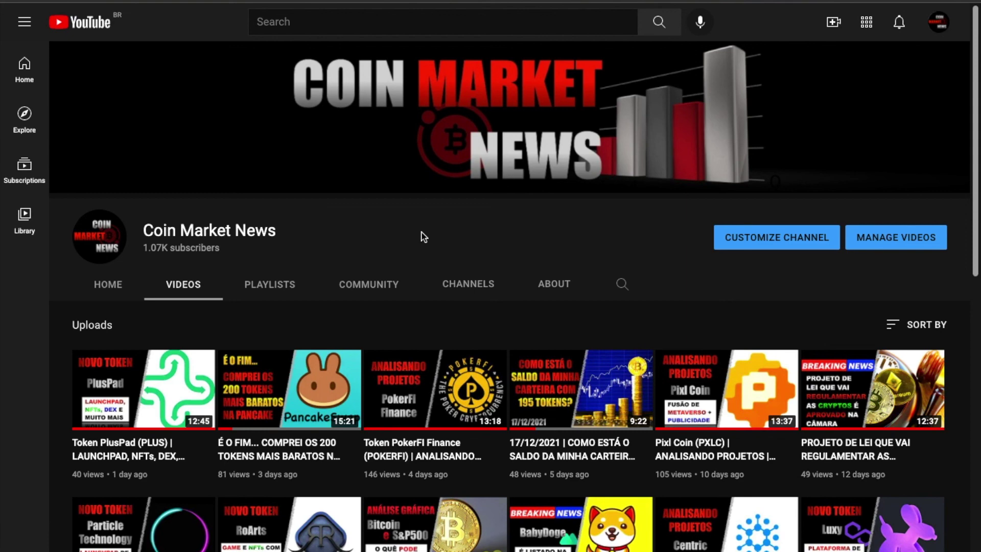
scroll(424, 237, "down", 5)
scroll(423, 236, "down", 5)
scroll(424, 236, "down", 3)
scroll(424, 237, "down", 4)
scroll(424, 237, "down", 4)
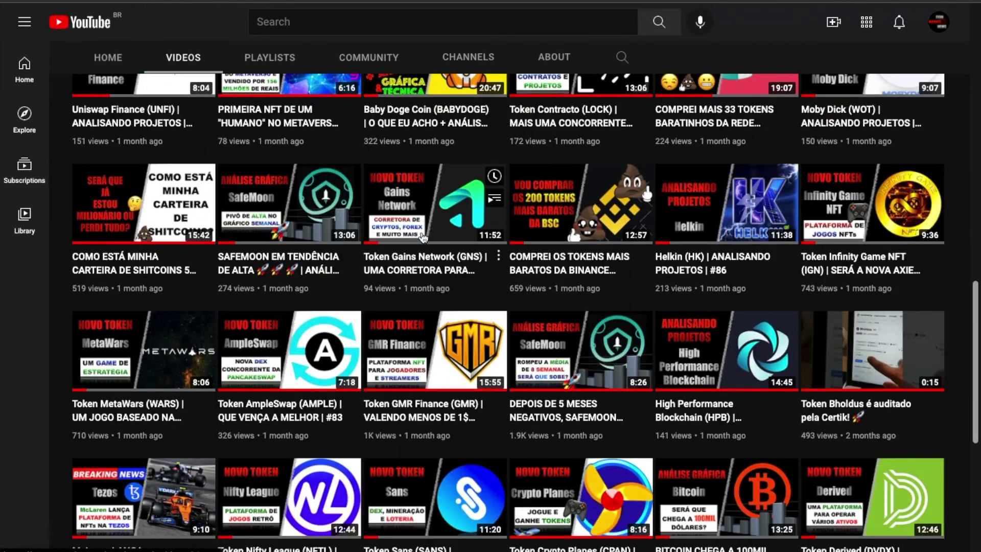
scroll(424, 237, "up", 6)
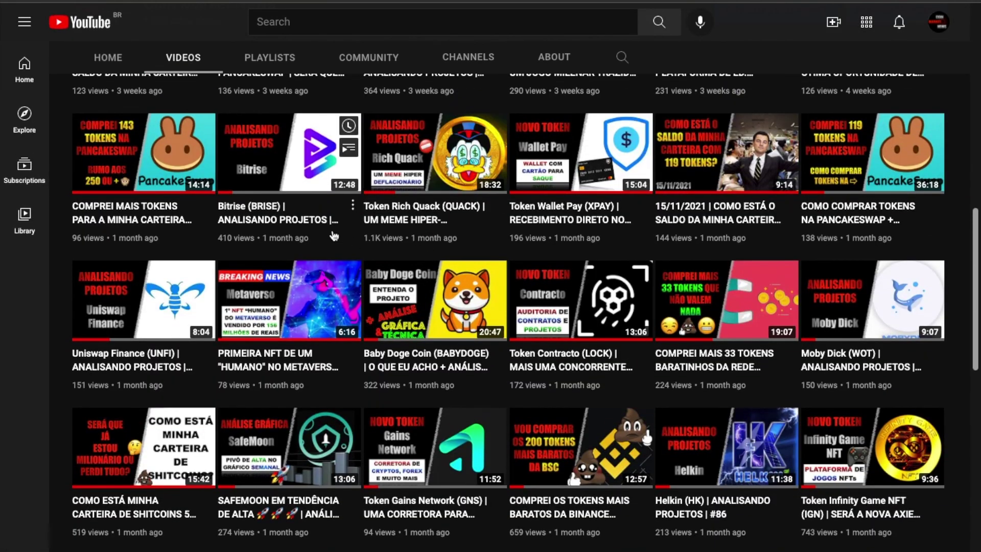
mouse_move(725, 46)
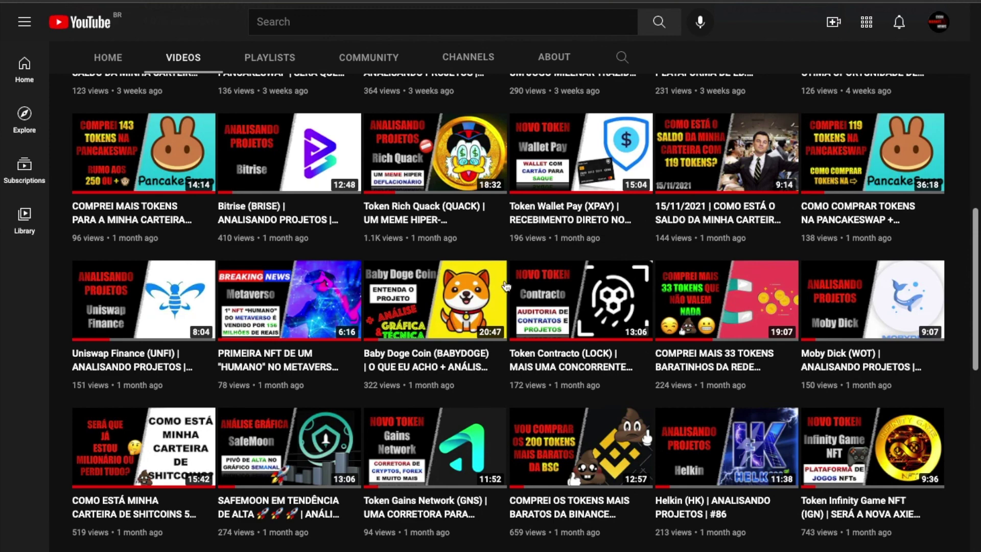
mouse_move(726, 300)
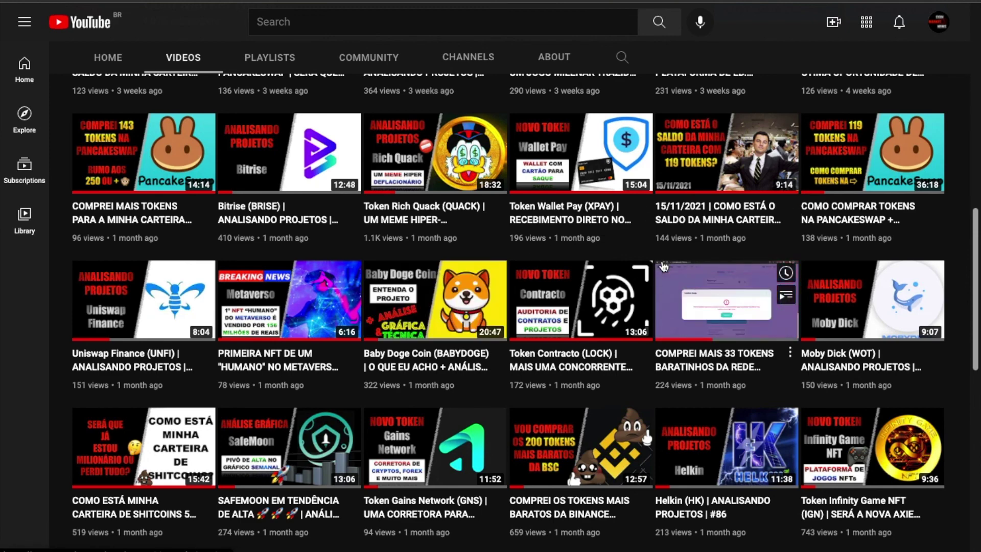
scroll(663, 266, "up", 3)
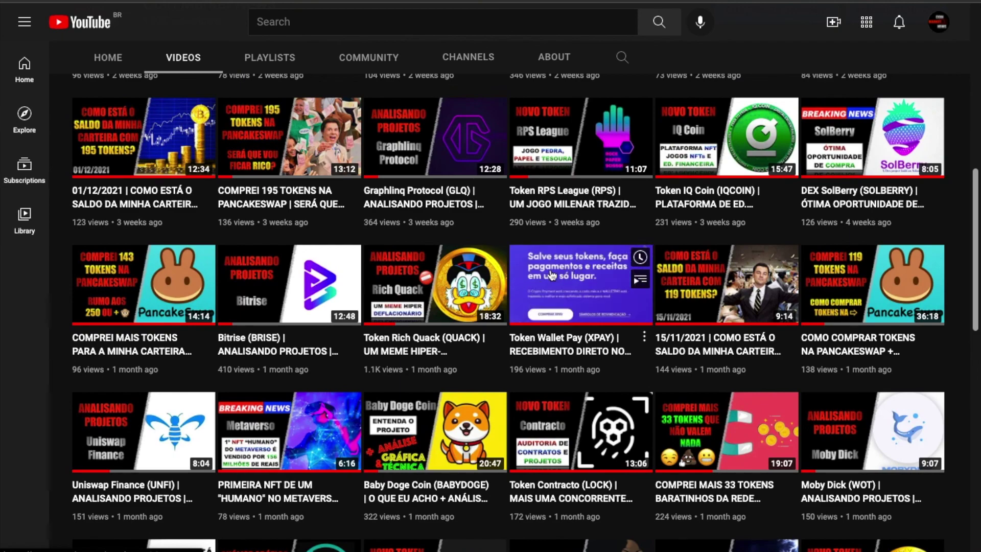
scroll(542, 276, "up", 10)
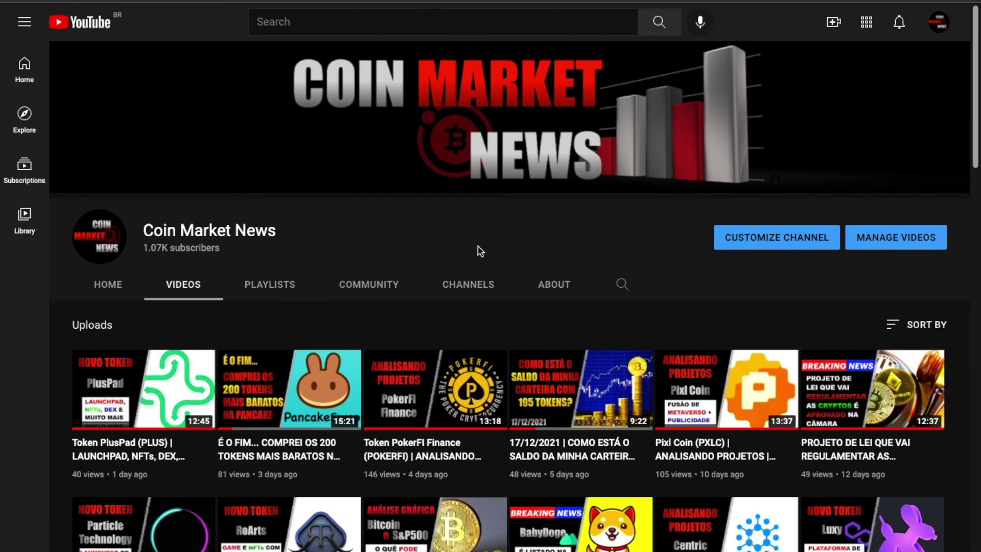